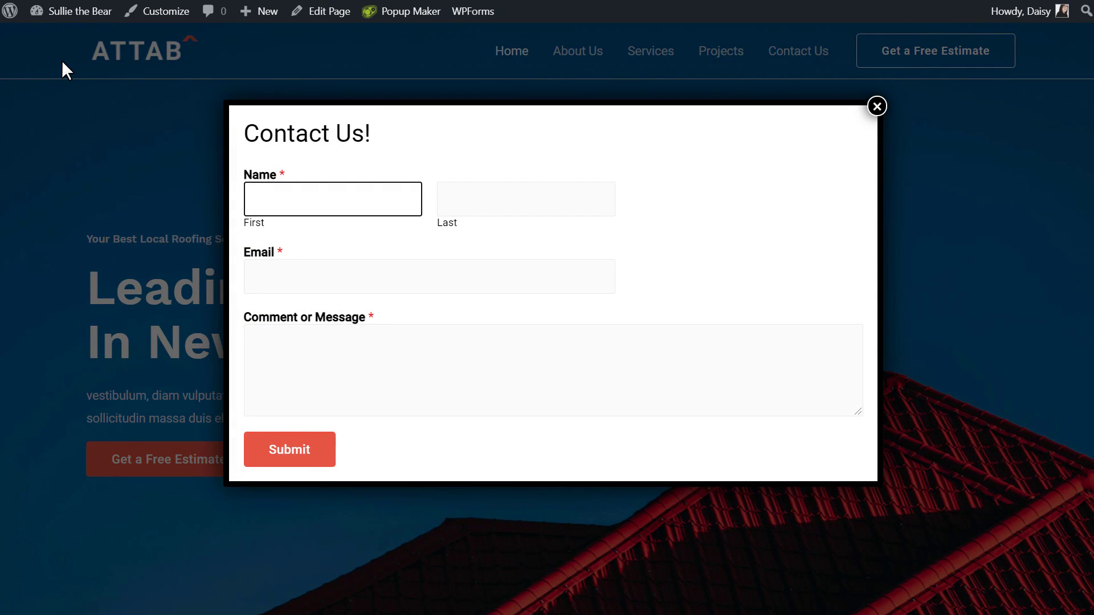
# Fill first name, last name and email in the popup form, then focus the message box.
pyautogui.press('Tab')
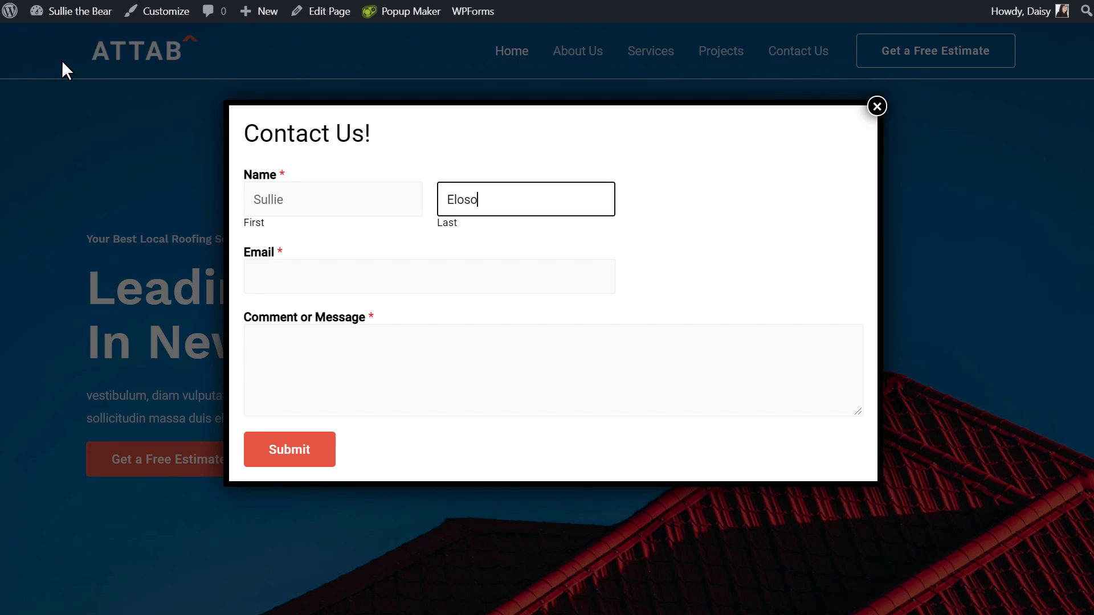
pyautogui.press('Tab')
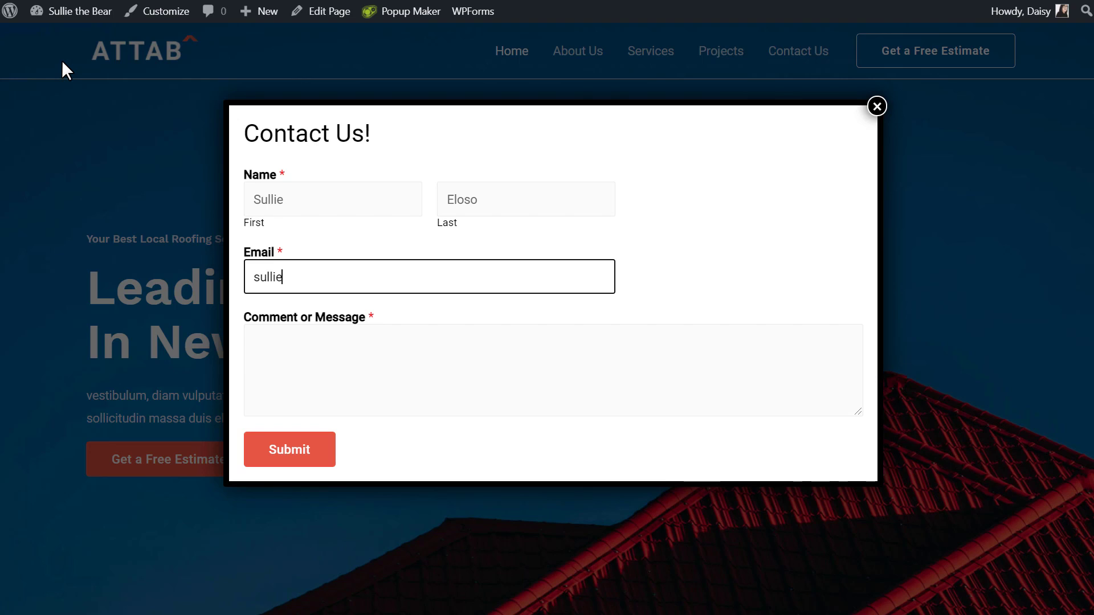
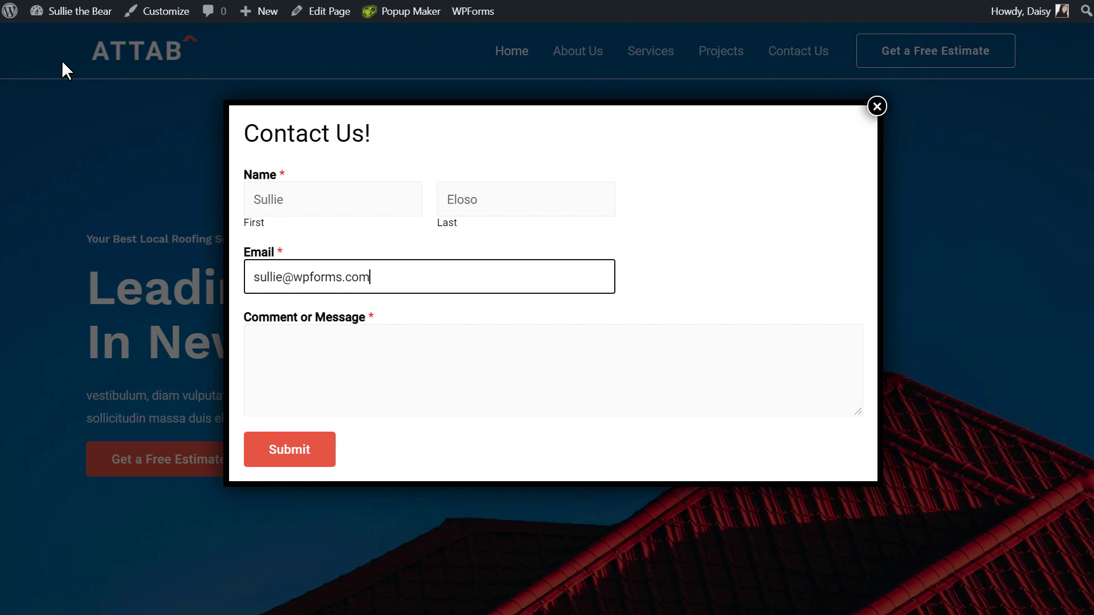
pyautogui.click(320, 355)
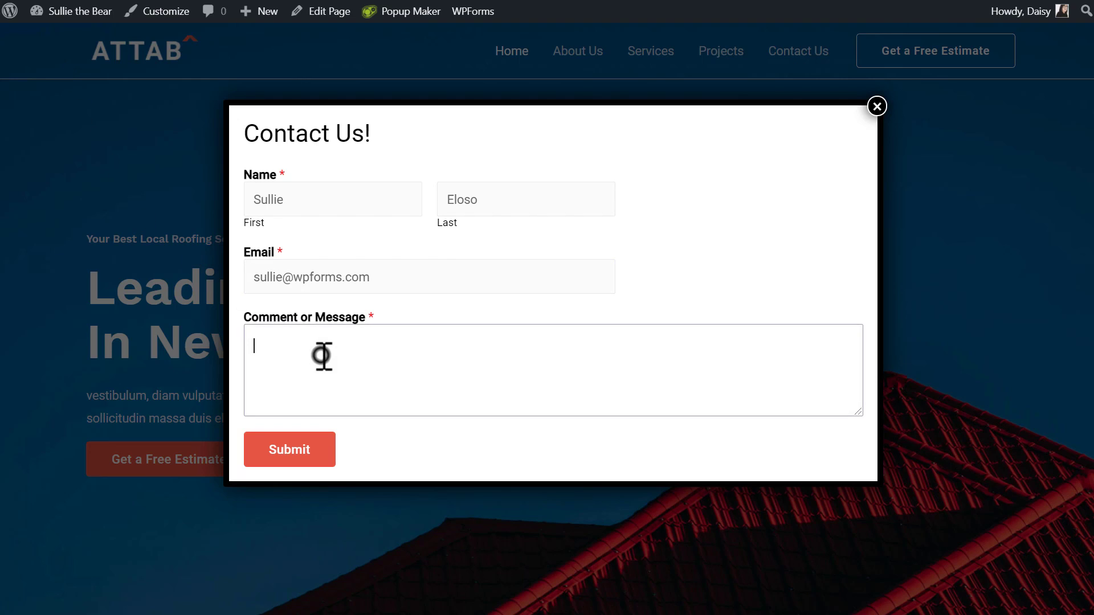
pyautogui.write('H')
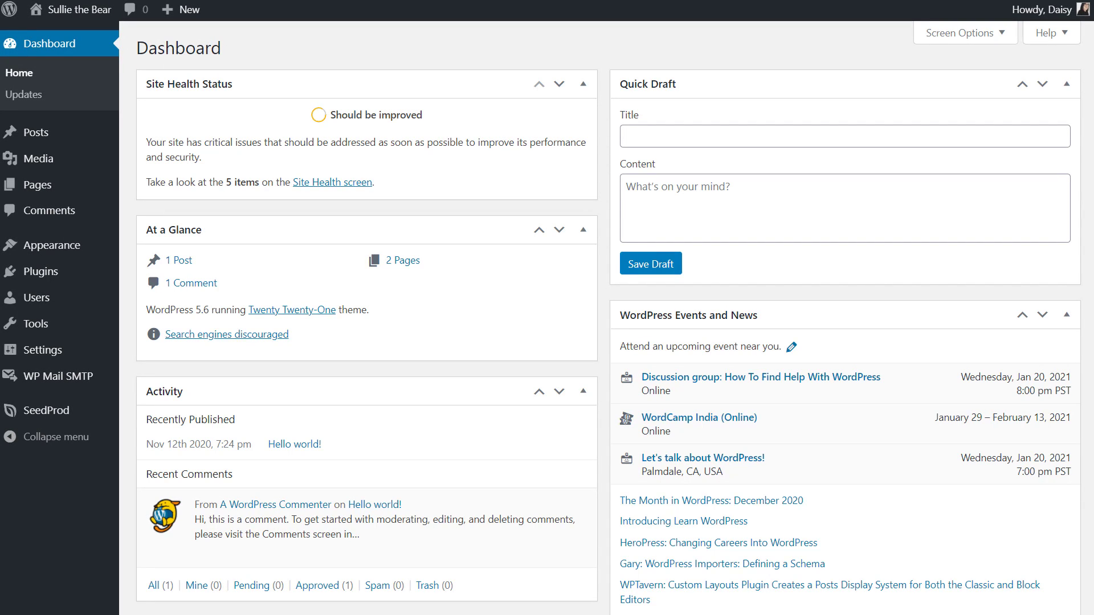
# Upload and install wpforms.zip, activate WPForms and reach its settings showing the Elite license.
pyautogui.click(78, 278)
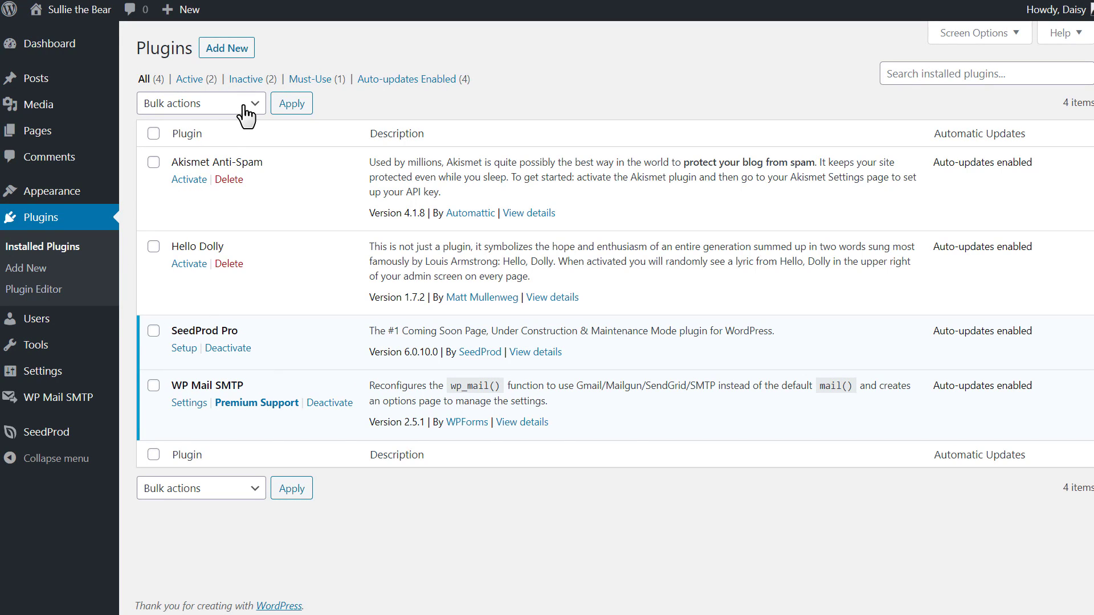
pyautogui.click(247, 55)
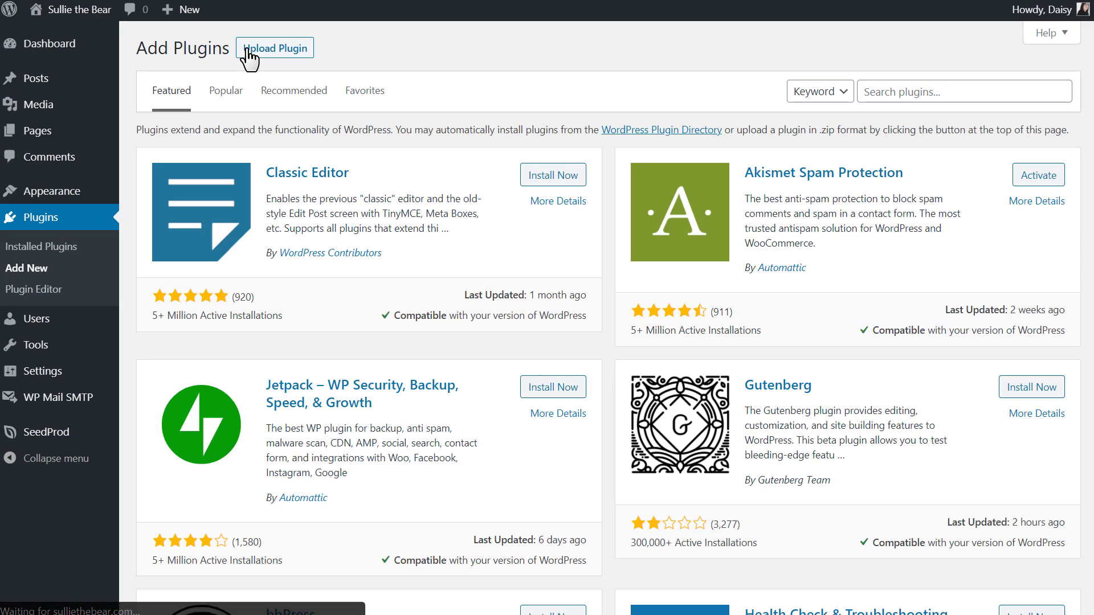
pyautogui.click(249, 53)
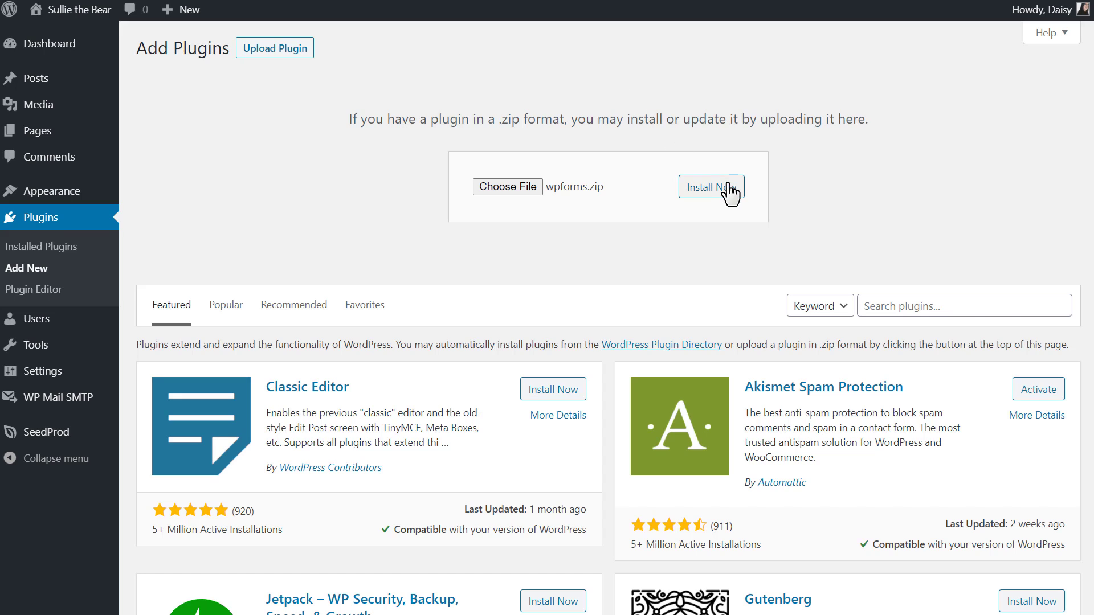
pyautogui.click(731, 192)
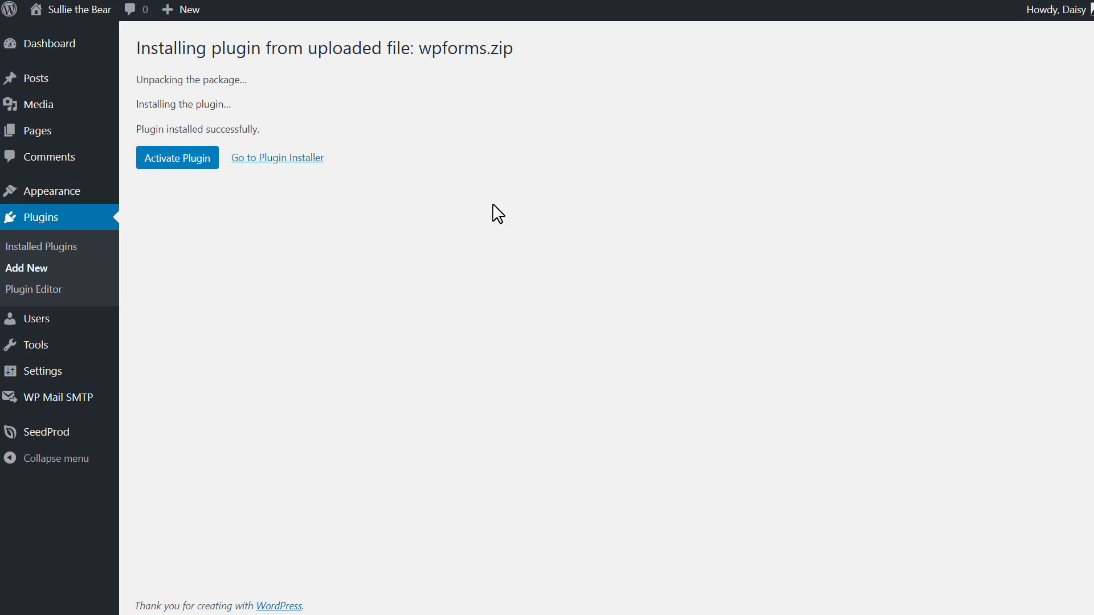
pyautogui.click(202, 167)
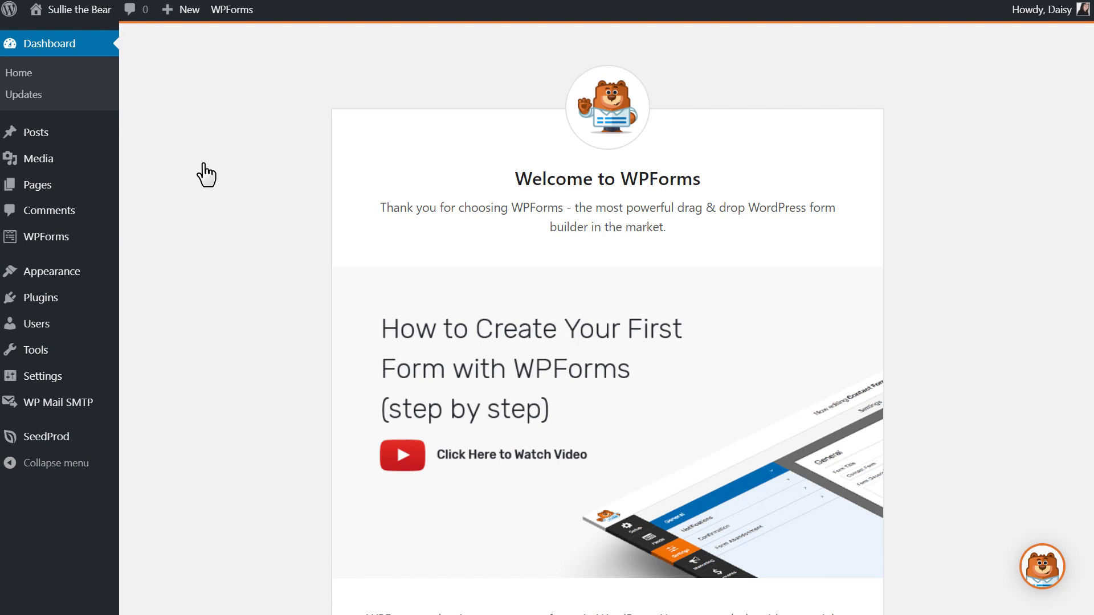
pyautogui.moveTo(46, 237)
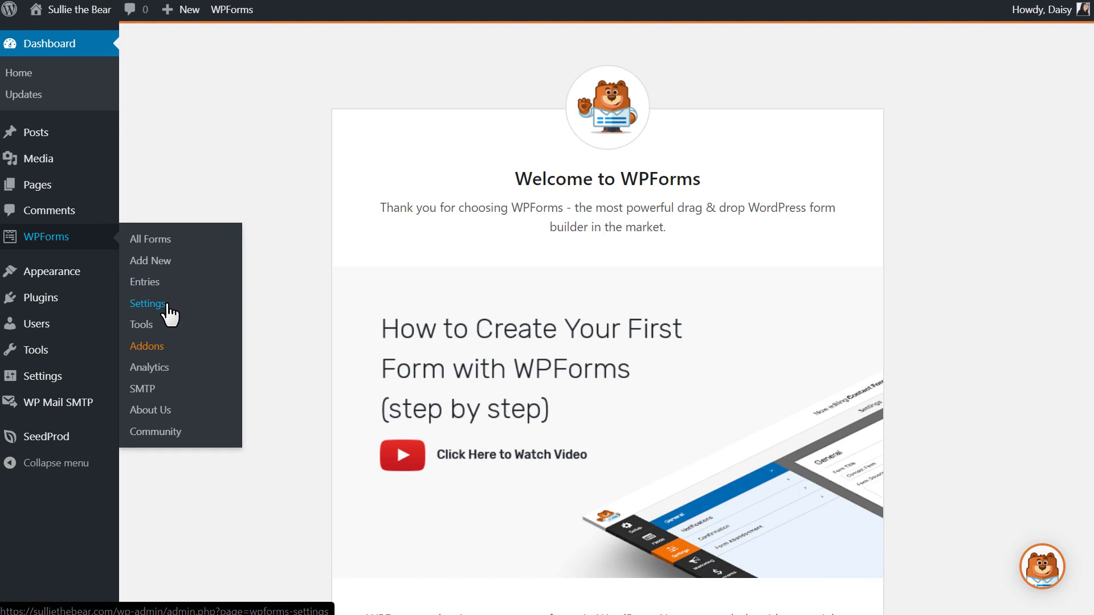
pyautogui.click(147, 304)
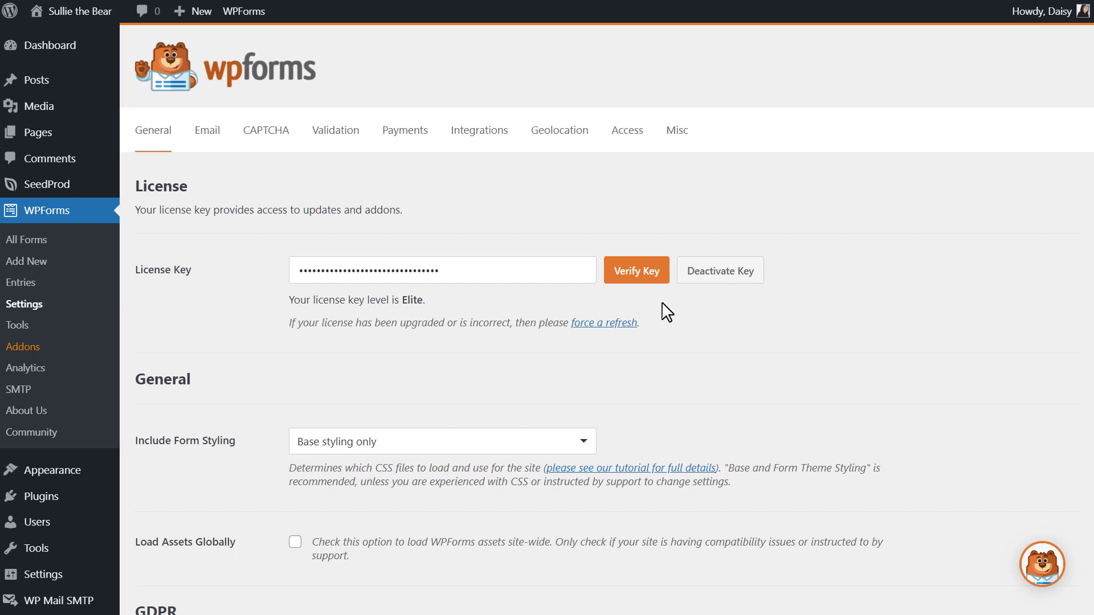
# Search the plugin directory for 'popup maker', install Popup Maker and activate it.
pyautogui.moveTo(41, 497)
pyautogui.click(47, 506)
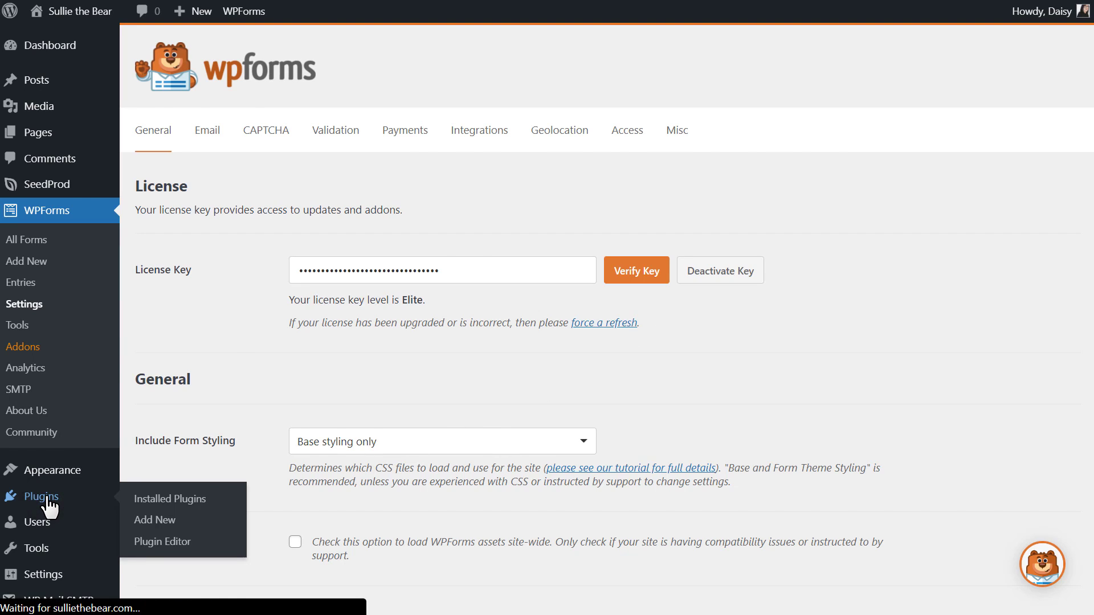
pyautogui.click(234, 55)
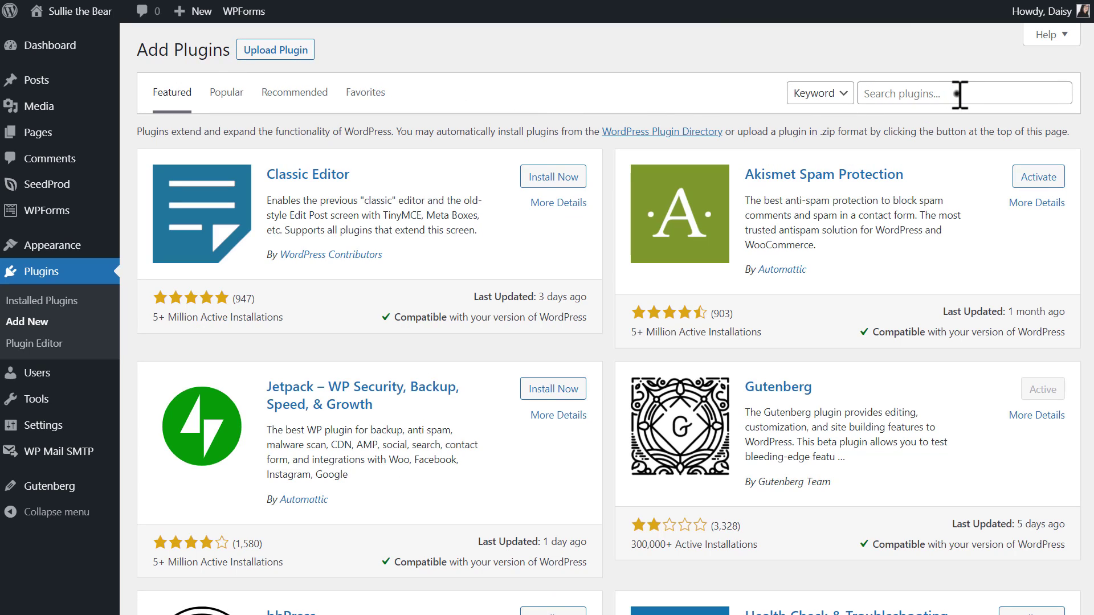
pyautogui.click(961, 95)
pyautogui.write('popup')
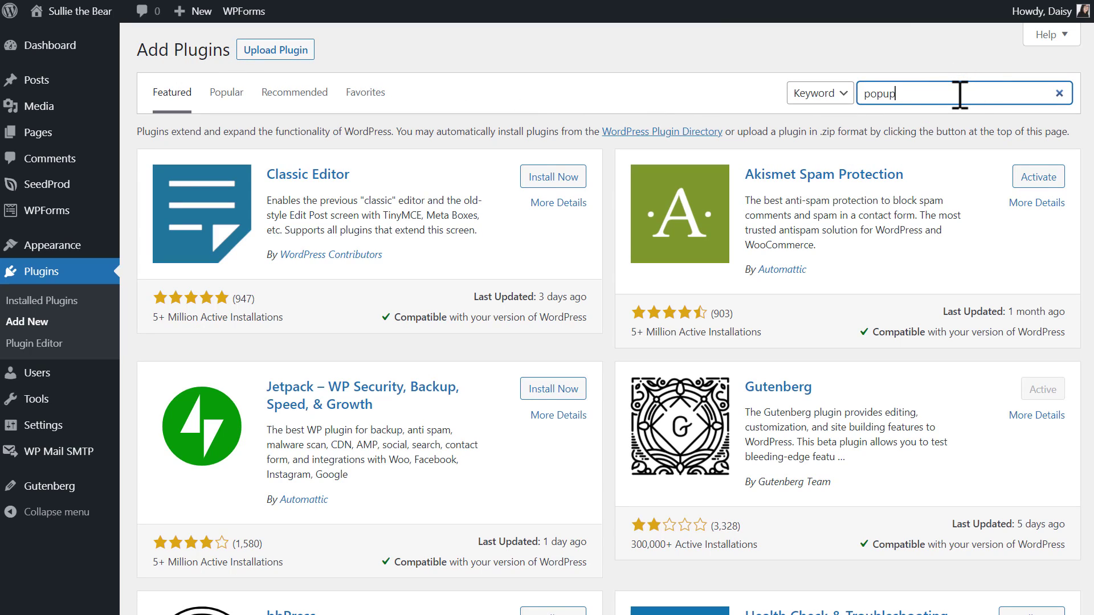
pyautogui.write(' maker')
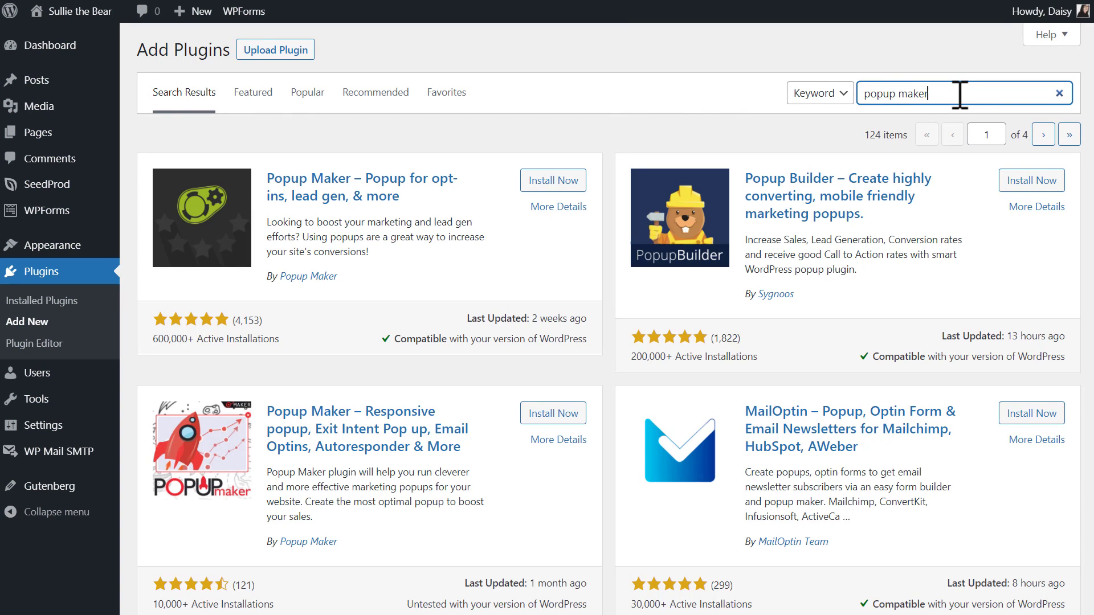
pyautogui.click(548, 182)
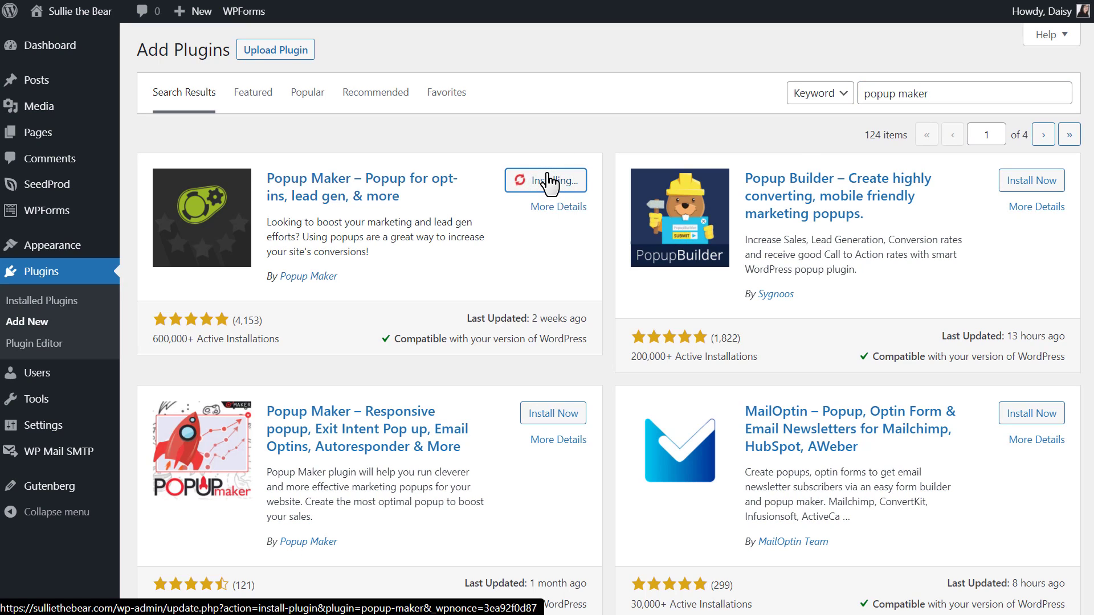
pyautogui.click(548, 182)
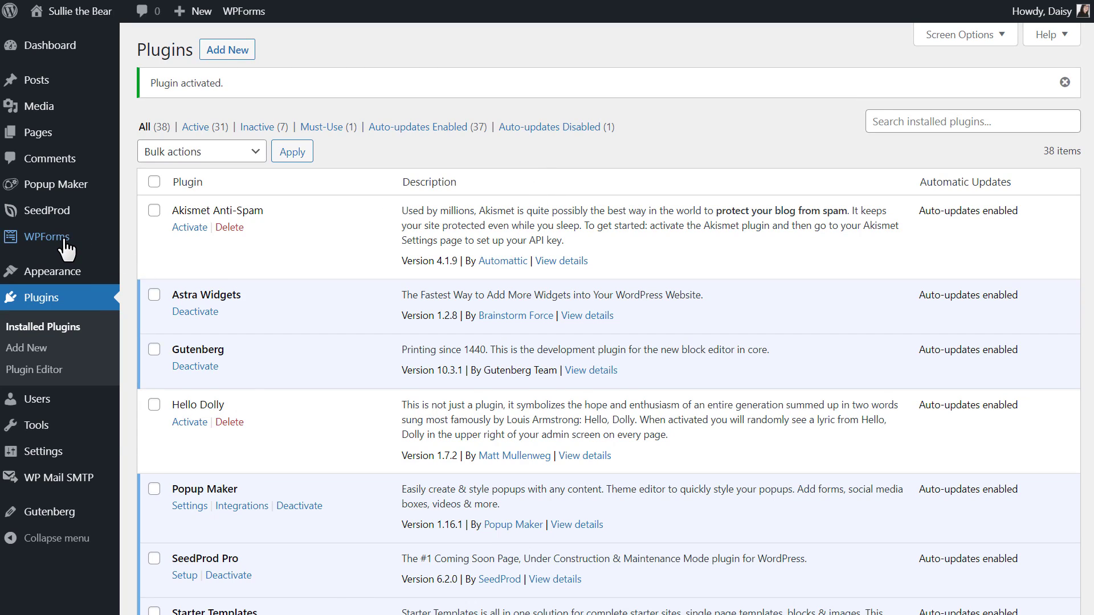
# Create a new WPForms form from the Simple Contact Form template.
pyautogui.moveTo(47, 237)
pyautogui.click(152, 263)
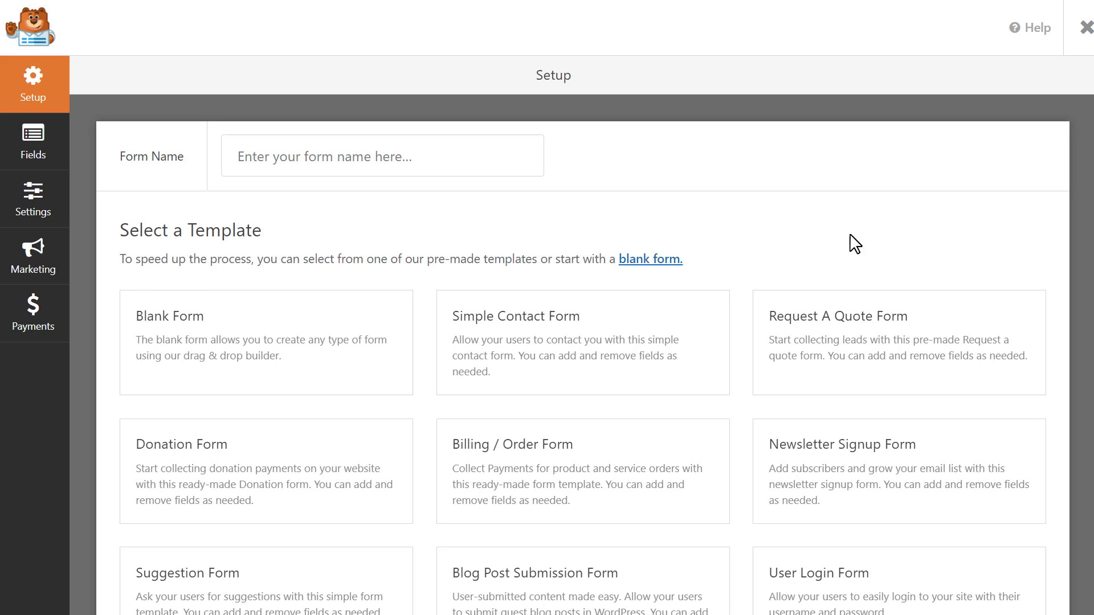
pyautogui.scroll(-5, 1089, 313)
pyautogui.scroll(-4, 1089, 313)
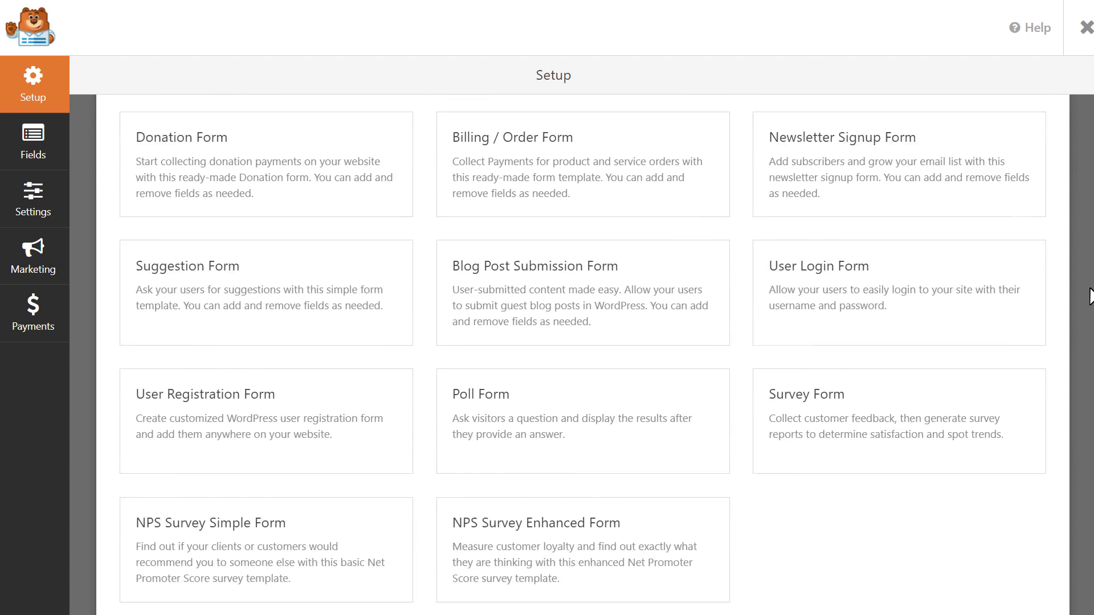
pyautogui.scroll(-2, 1090, 313)
pyautogui.scroll(5, 1089, 313)
pyautogui.scroll(1, 582, 355)
pyautogui.scroll(2, 582, 354)
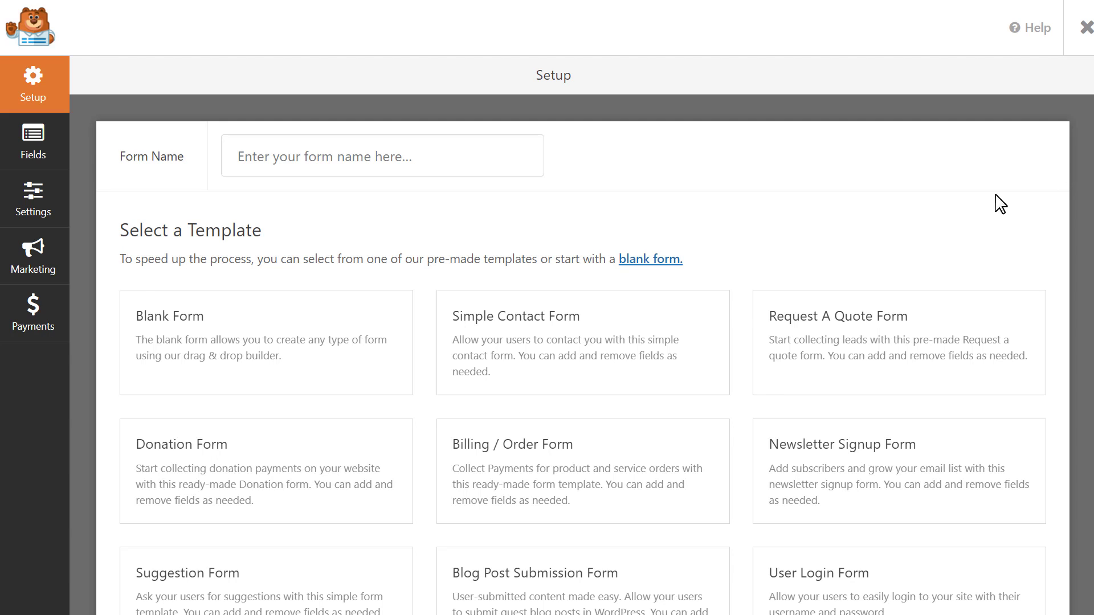
pyautogui.click(631, 346)
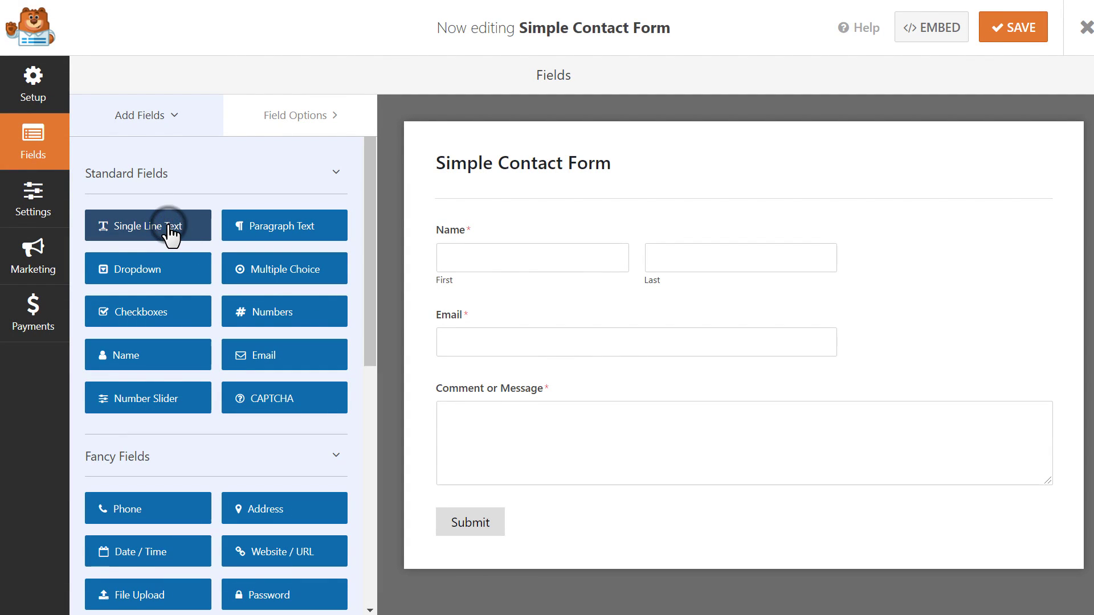
# Add then remove a Single Line Text field, and save the form with Name, Email and Message only.
pyautogui.moveTo(168, 232)
pyautogui.mouseDown()
pyautogui.moveTo(458, 305)
pyautogui.moveTo(527, 310)
pyautogui.mouseUp()
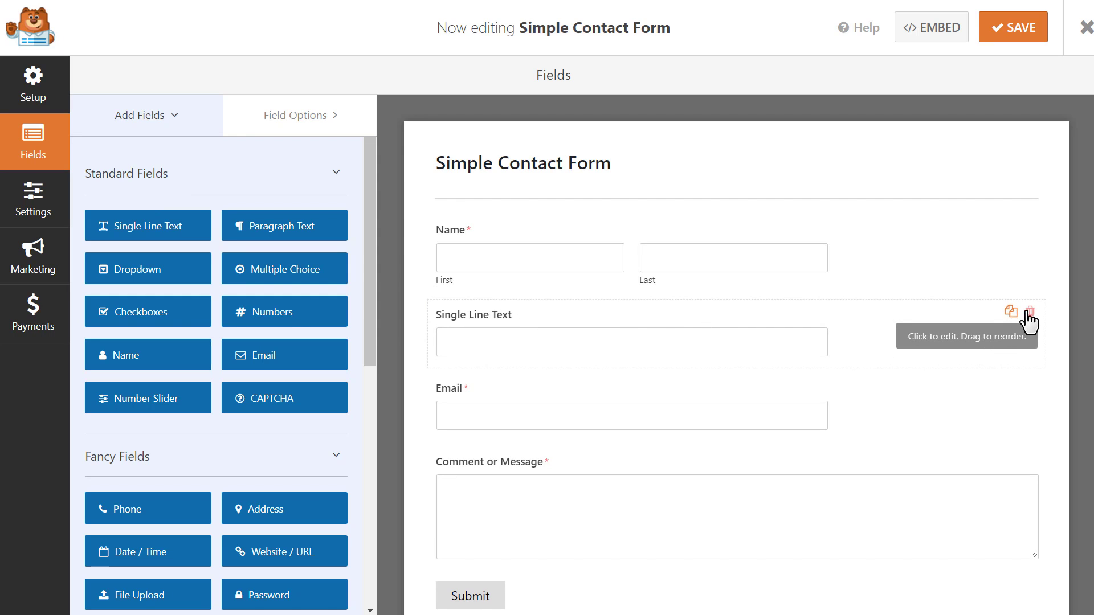
pyautogui.click(1029, 314)
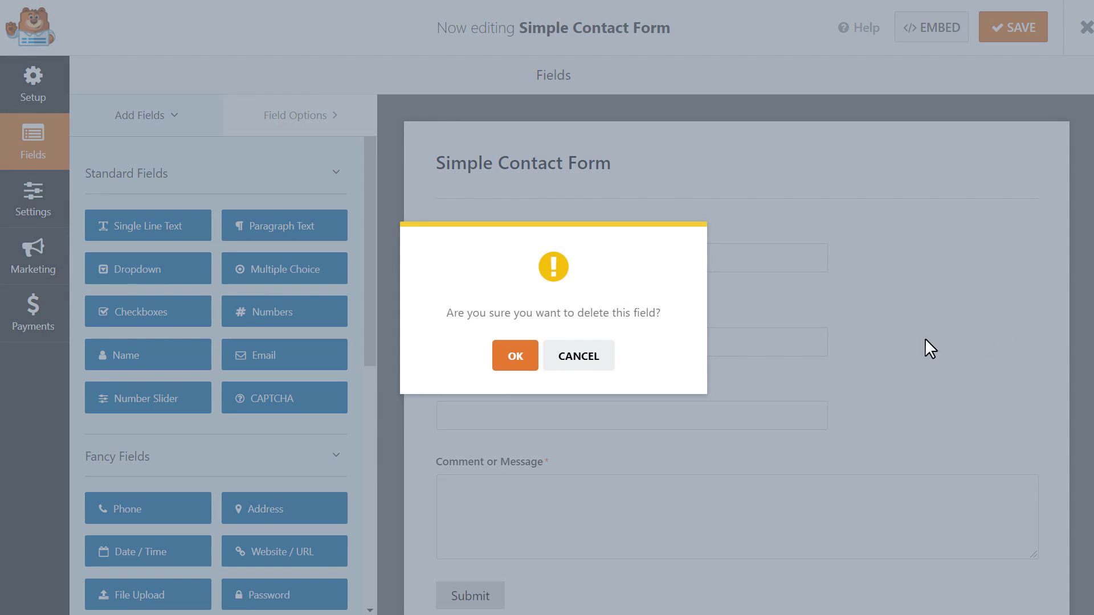
pyautogui.click(516, 365)
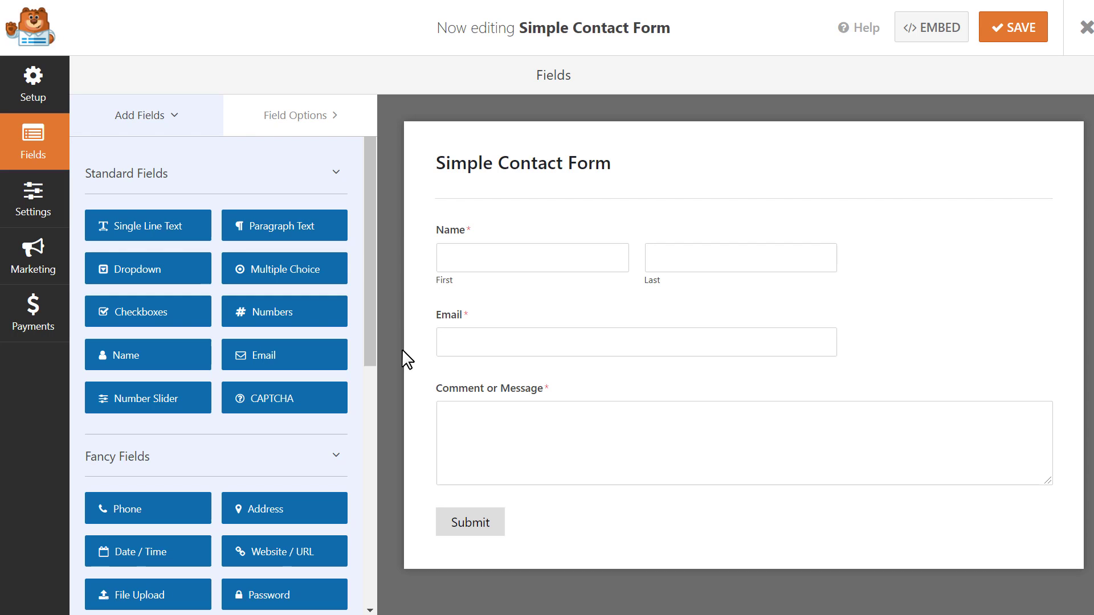
pyautogui.click(1024, 38)
pyautogui.click(15, 203)
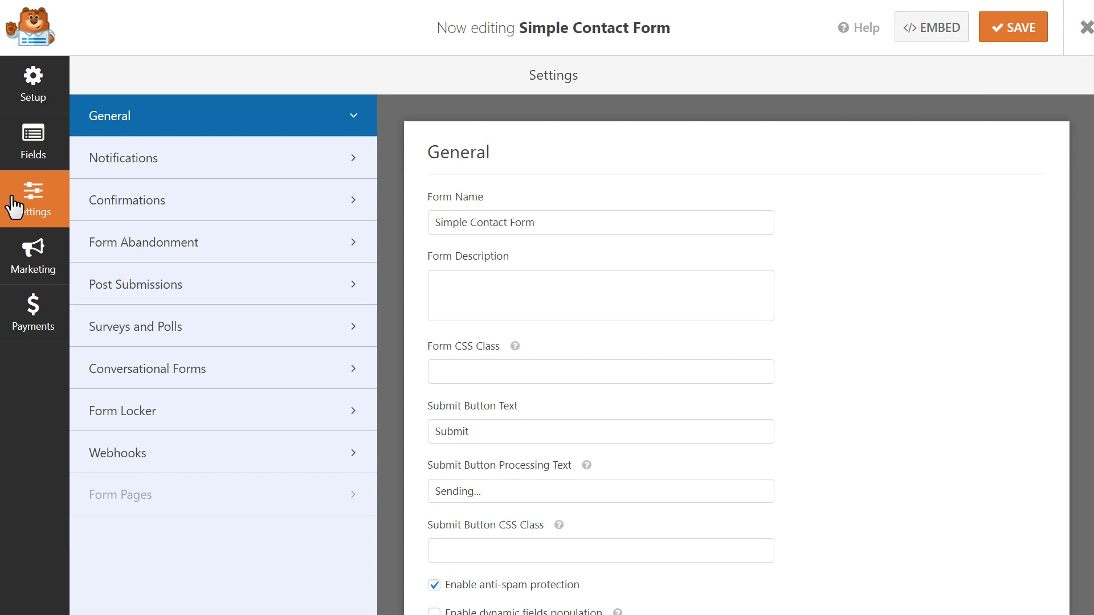
# Show the default notification sending to {admin_email} with subject New Entry: Simple Contact Form.
pyautogui.click(181, 160)
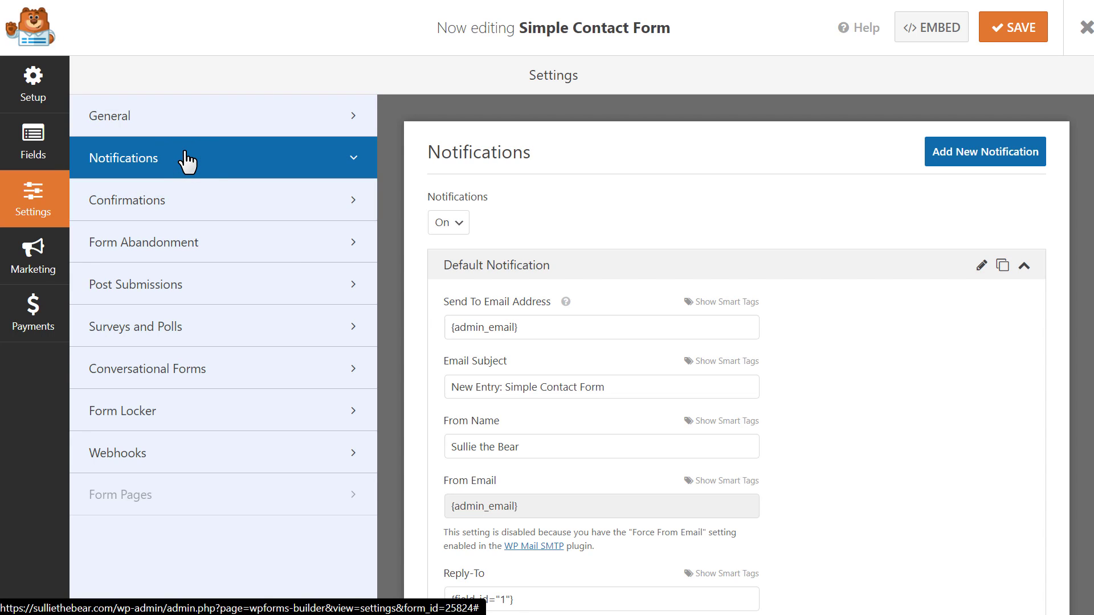
pyautogui.click(535, 329)
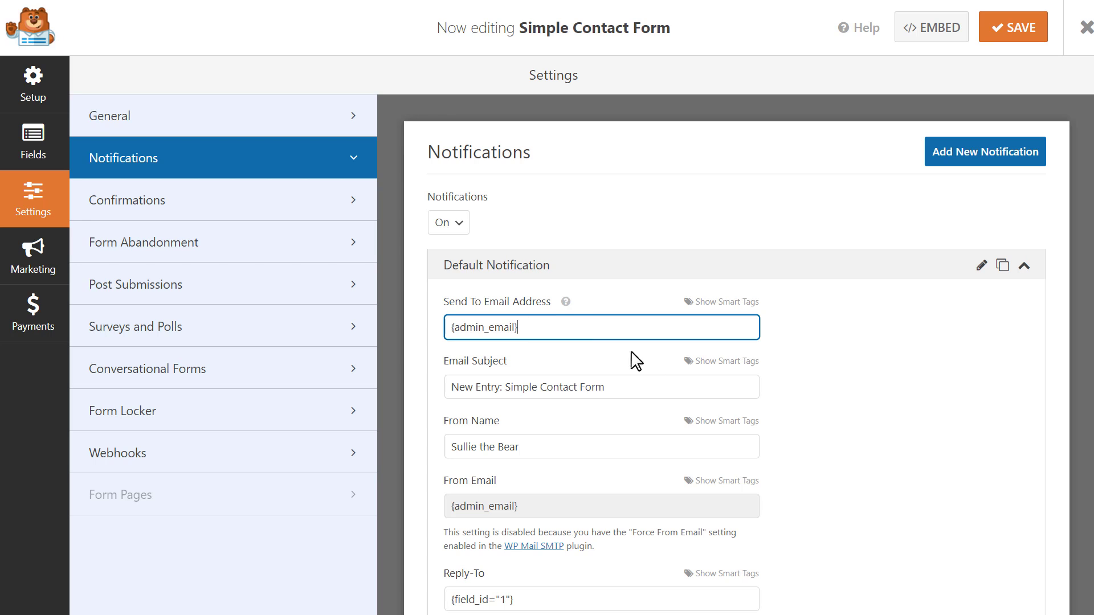
# Add the form's Email field smart tag as a recipient alongside {admin_email}, separated by a comma.
pyautogui.click(752, 305)
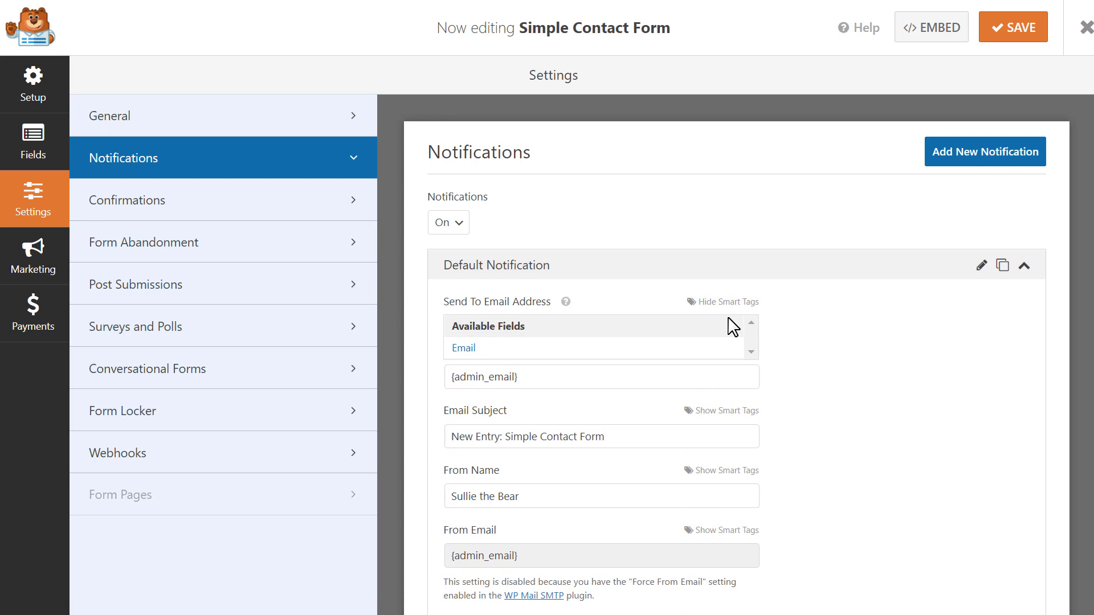
pyautogui.click(580, 349)
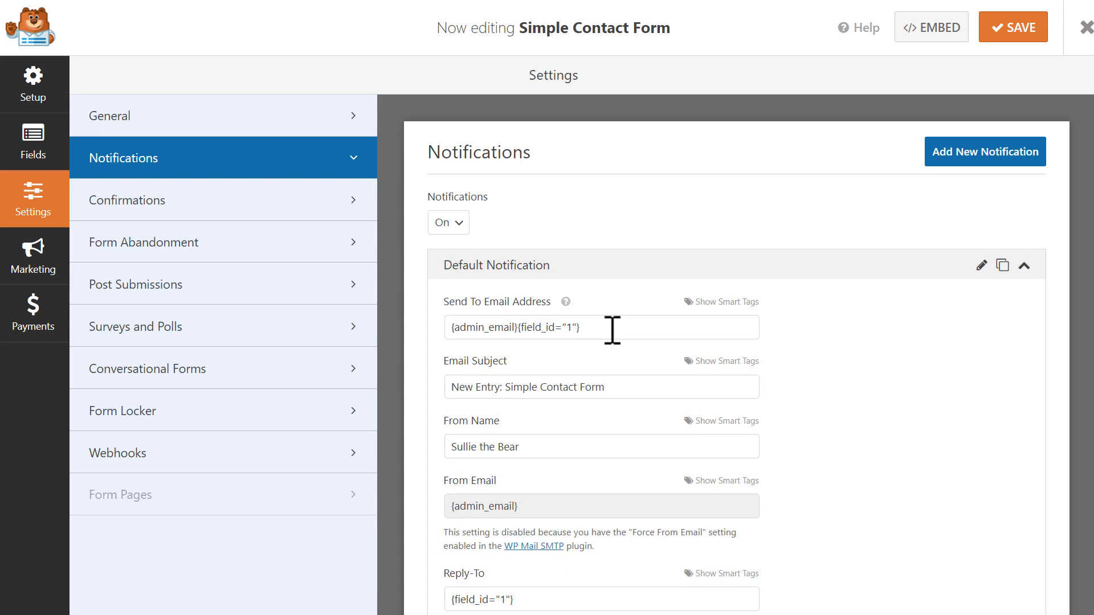
pyautogui.moveTo(612, 330); pyautogui.dragTo(523, 342)
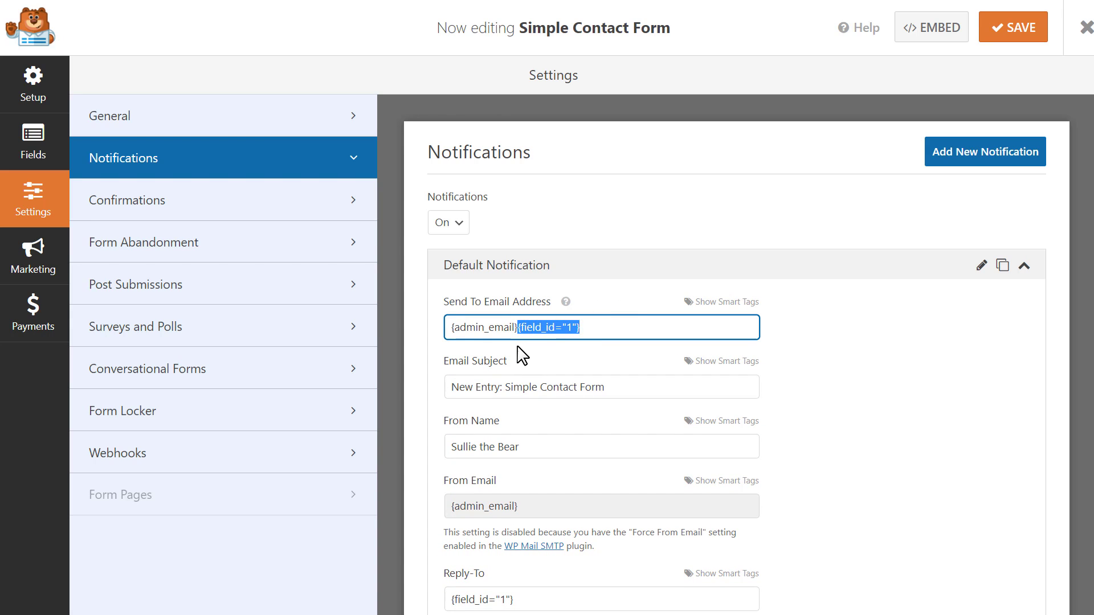
pyautogui.click(518, 326)
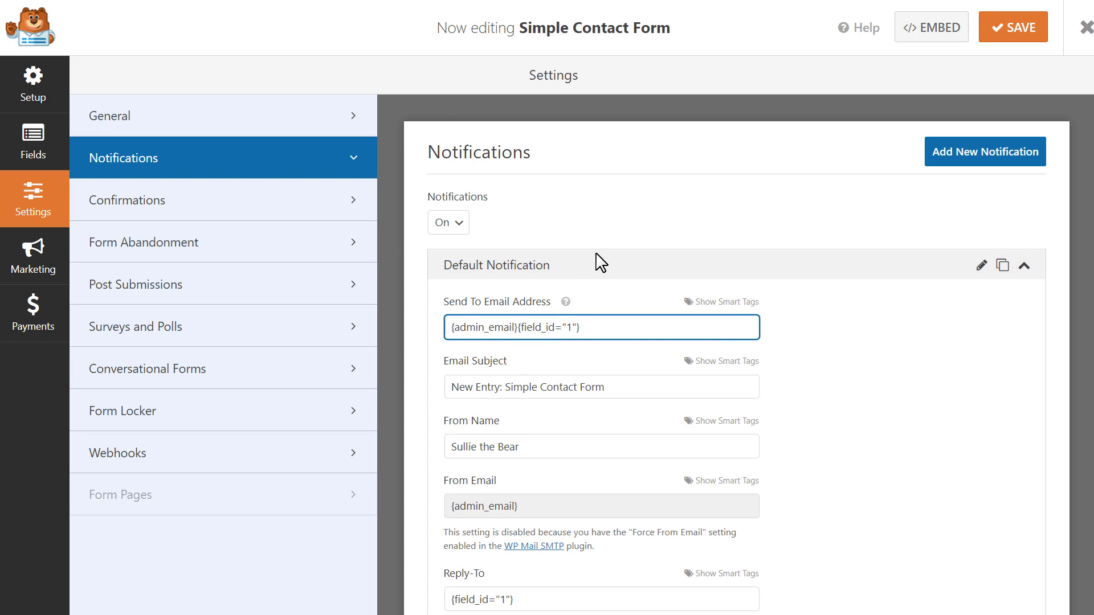
pyautogui.write(',')
# Review the notification's subject, sender name, reply-to and all-fields message body, leaving defaults.
pyautogui.click(633, 378)
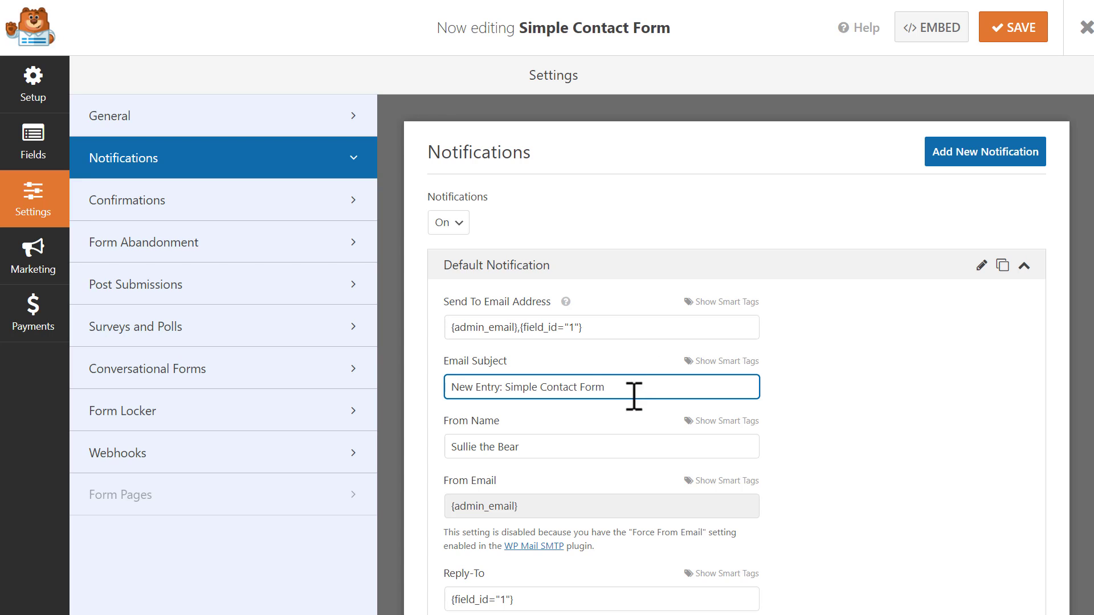
pyautogui.click(631, 446)
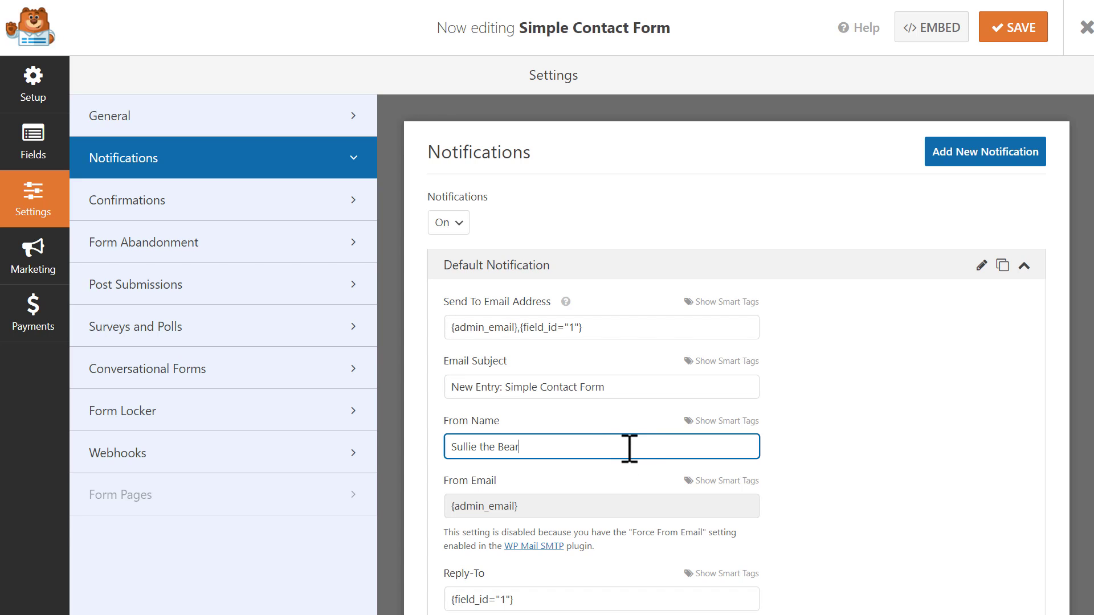
pyautogui.scroll(-2, 629, 447)
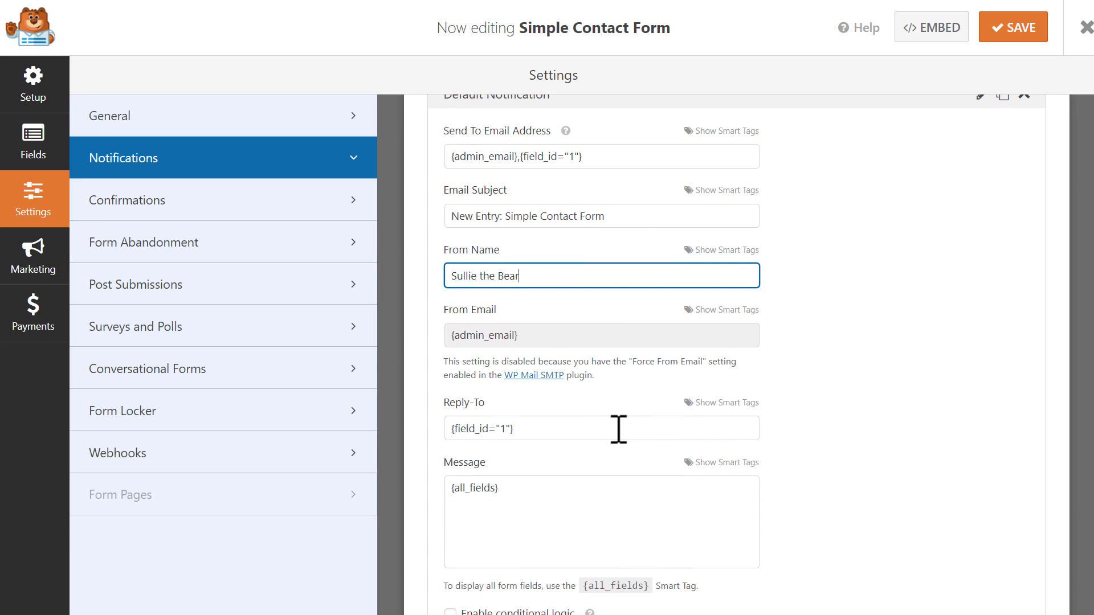
pyautogui.click(619, 429)
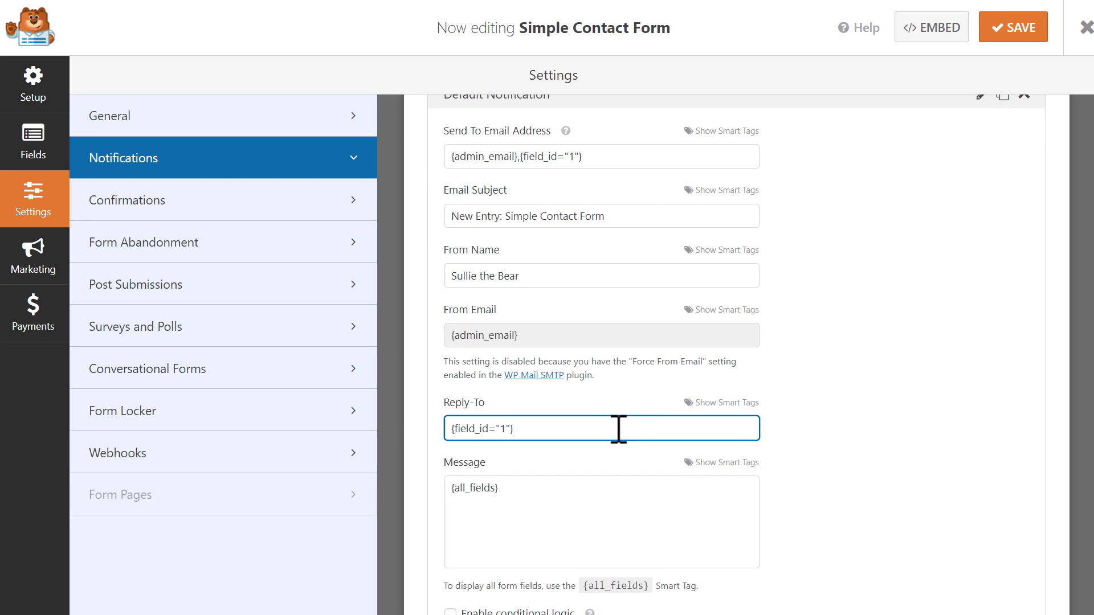
pyautogui.click(577, 494)
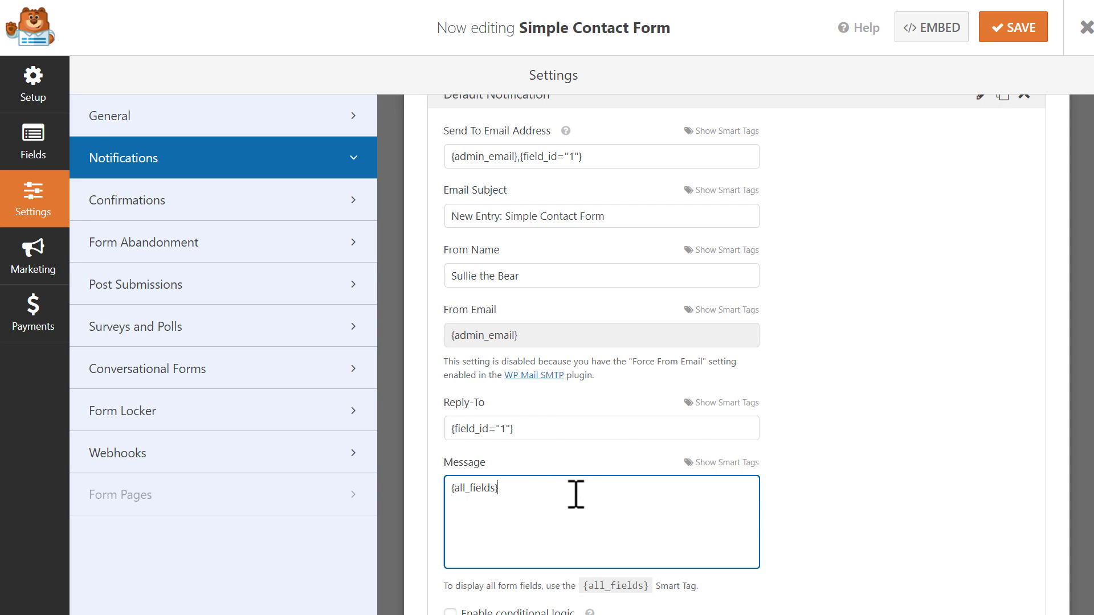
pyautogui.tripleClick(576, 494)
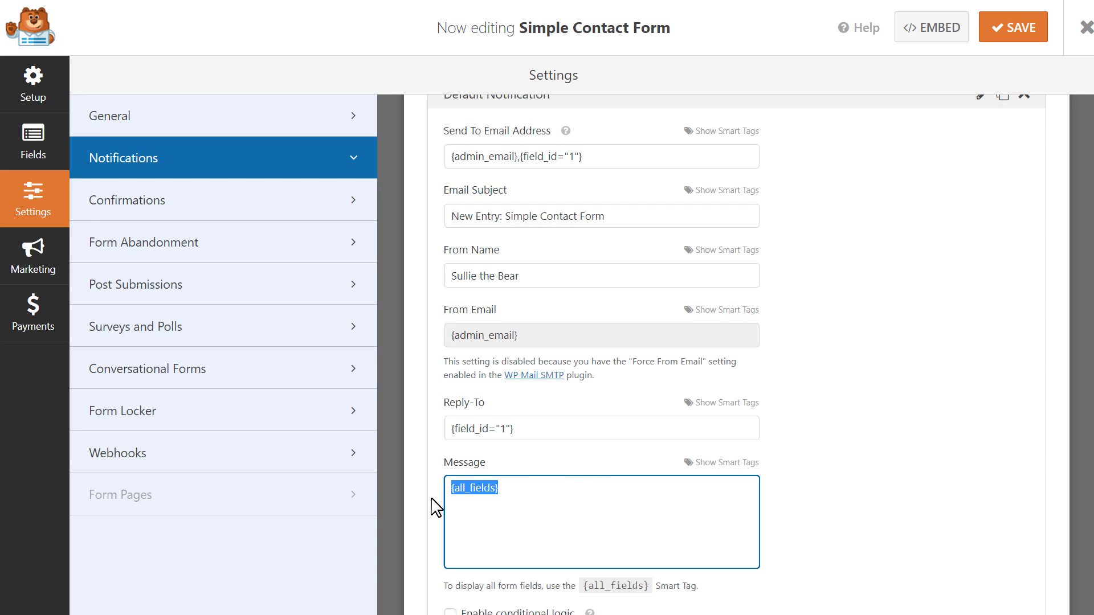
pyautogui.click(594, 518)
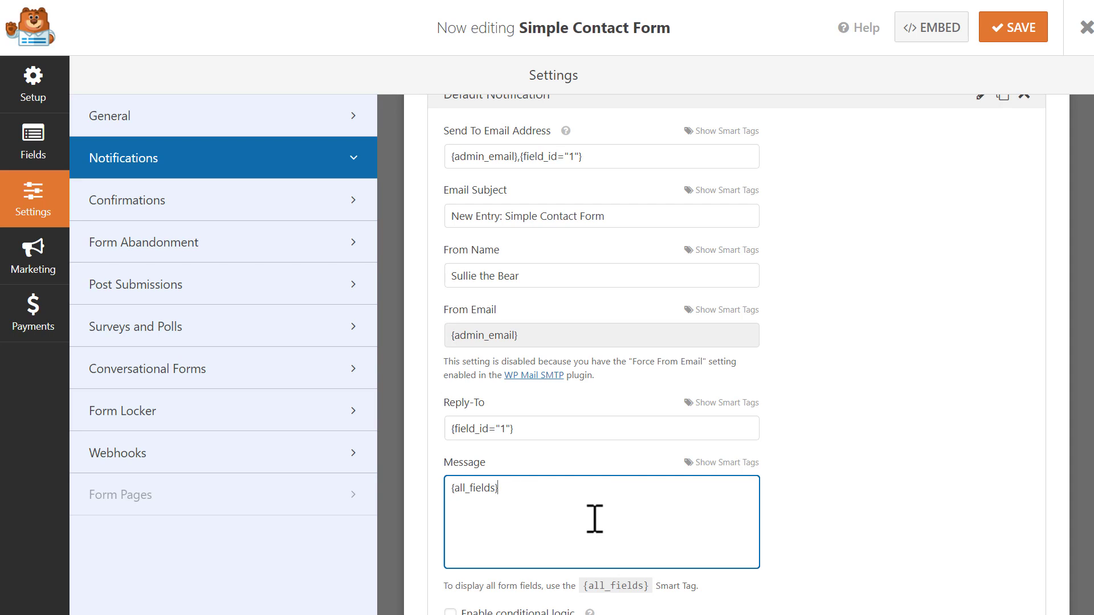
pyautogui.click(322, 211)
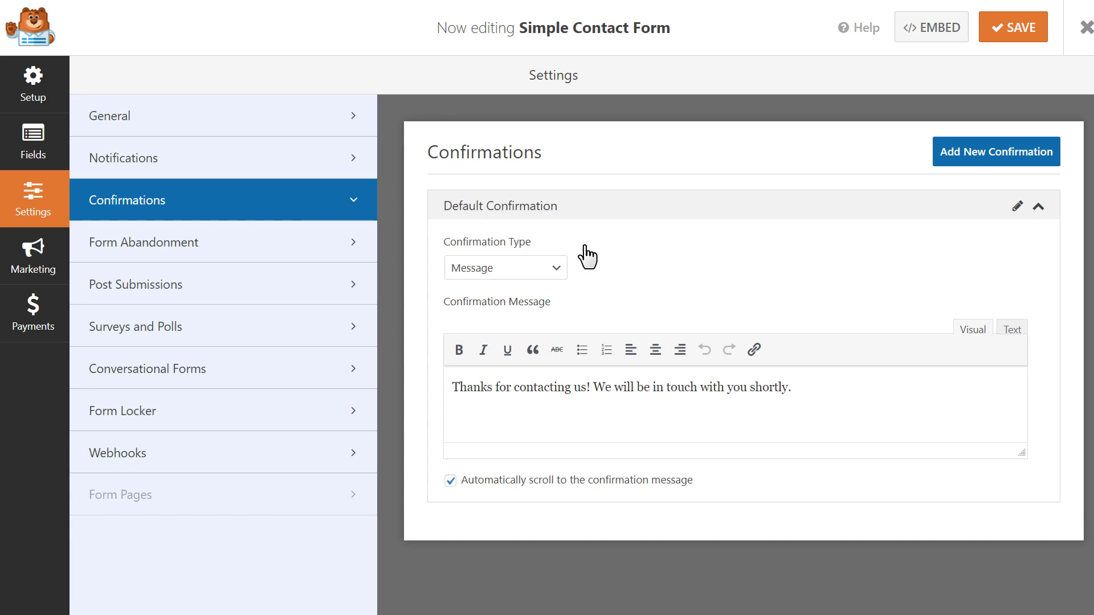
# Try the Show Page confirmation type with About Us as the page.
pyautogui.click(557, 268)
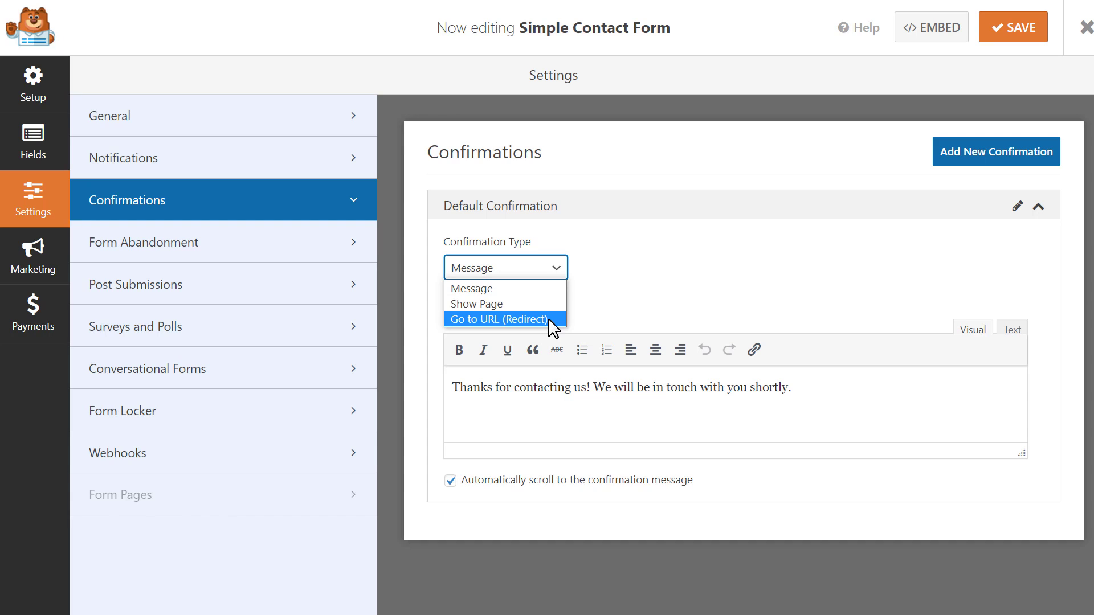
pyautogui.click(553, 289)
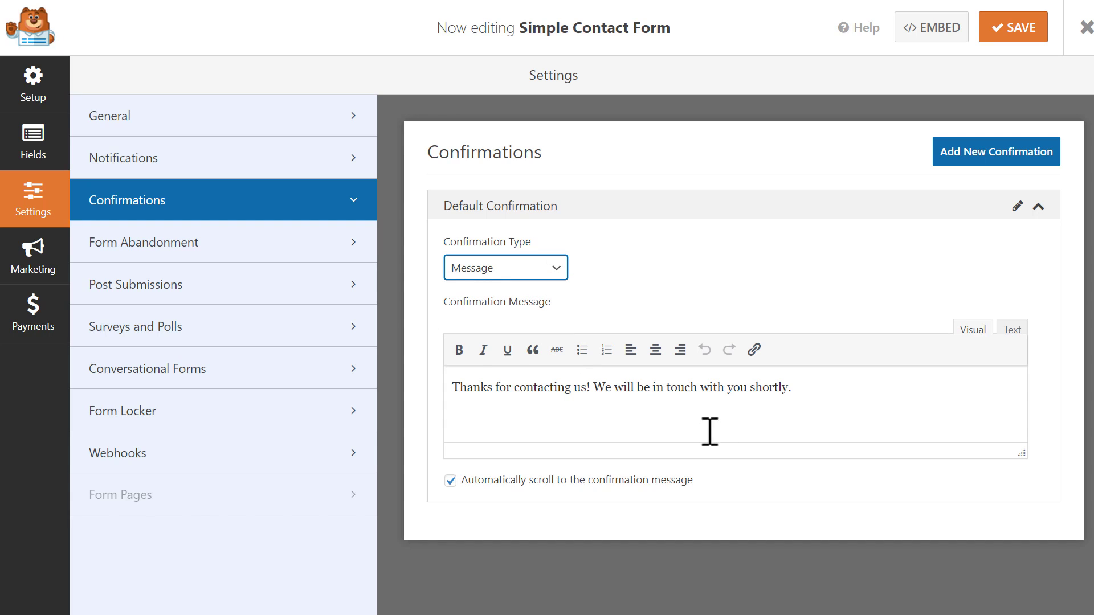
pyautogui.click(798, 390)
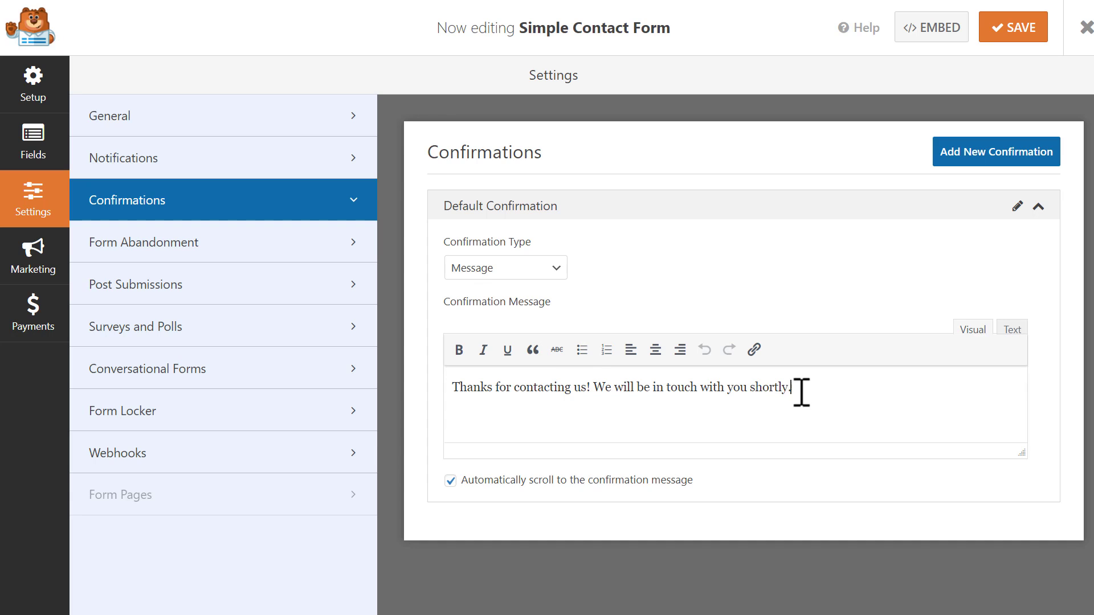
pyautogui.click(545, 269)
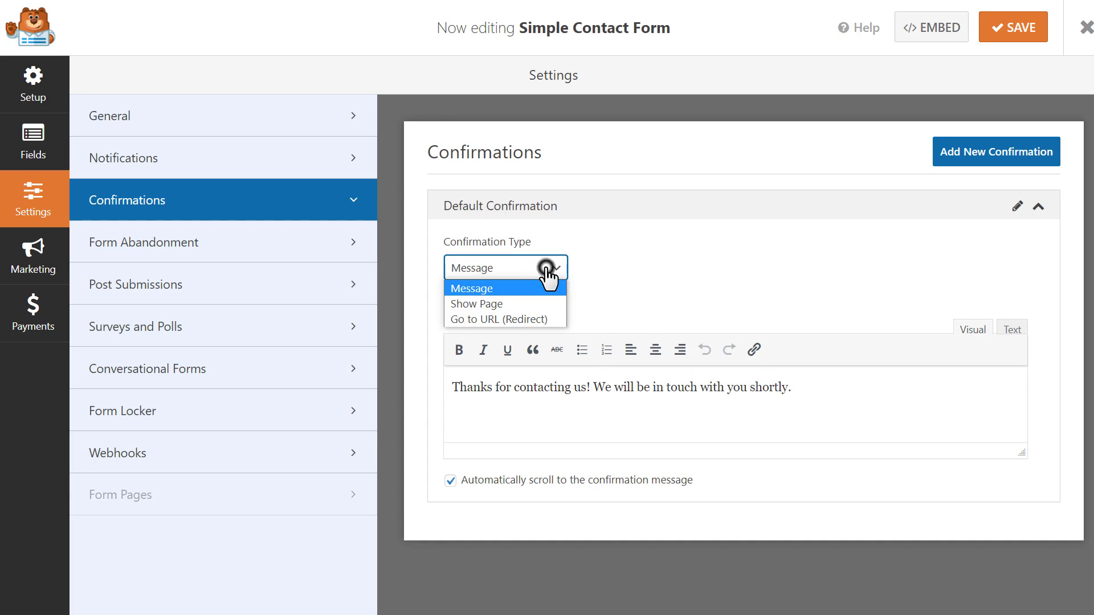
pyautogui.click(548, 305)
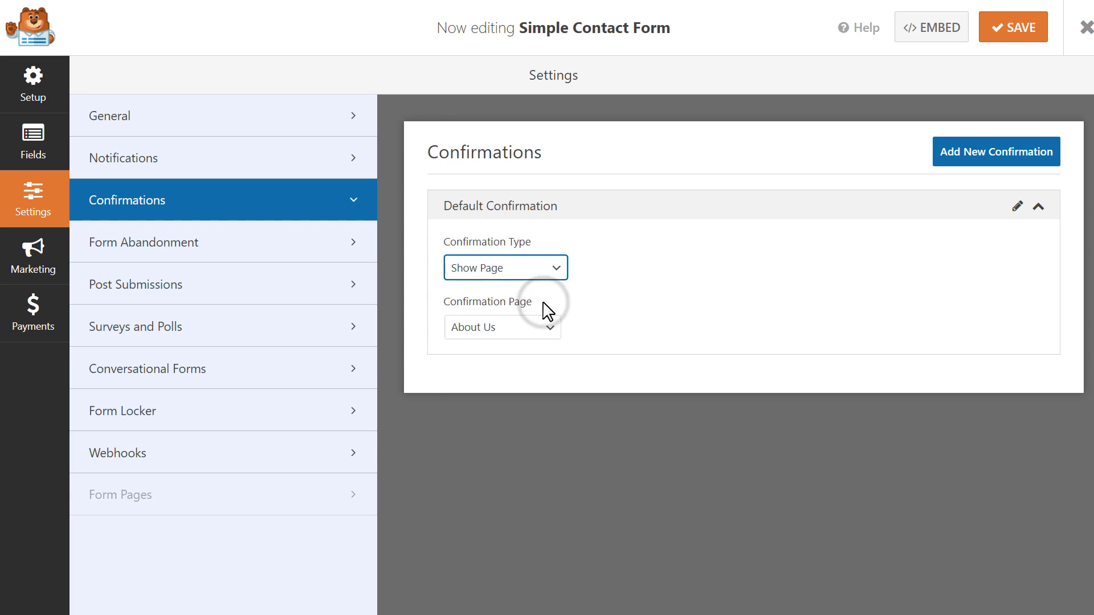
pyautogui.click(548, 334)
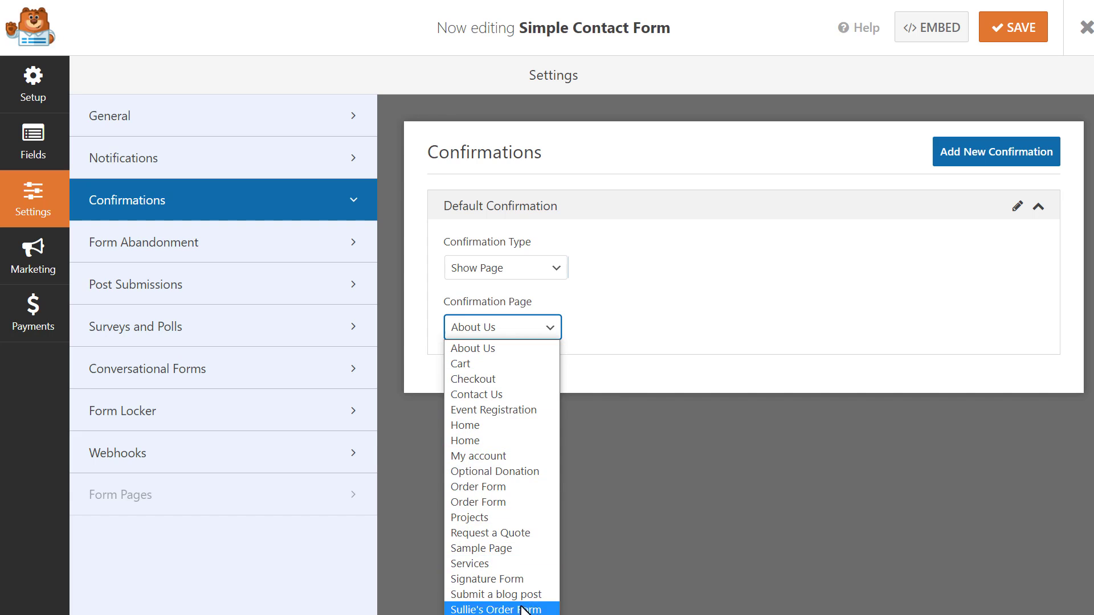
pyautogui.click(522, 349)
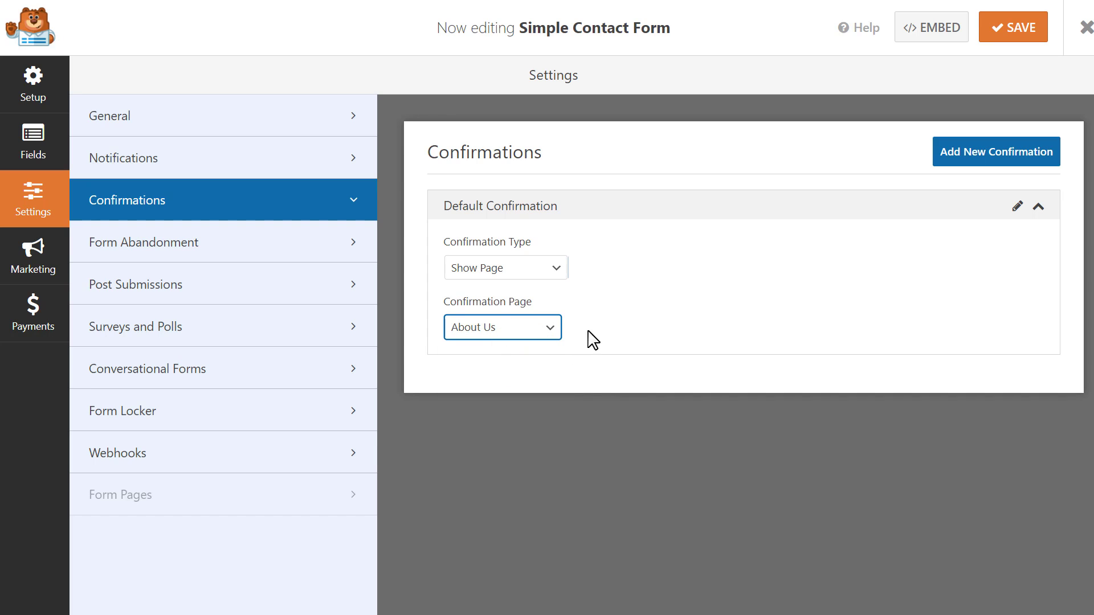
# Try Go to URL, then restore the thank-you Message confirmation and save the form.
pyautogui.click(557, 270)
pyautogui.click(547, 320)
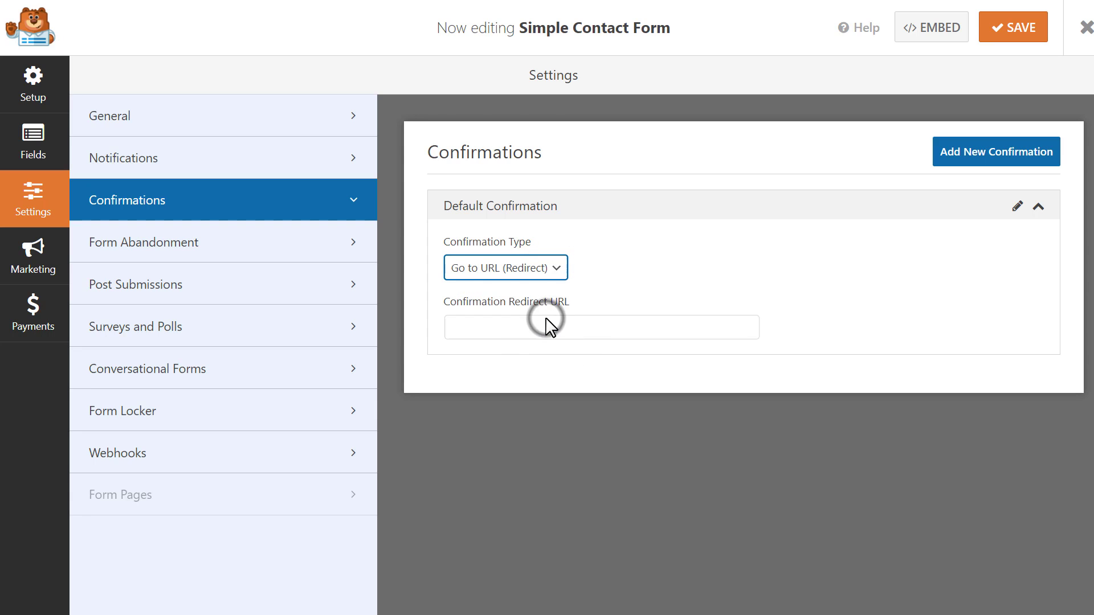
pyautogui.click(554, 327)
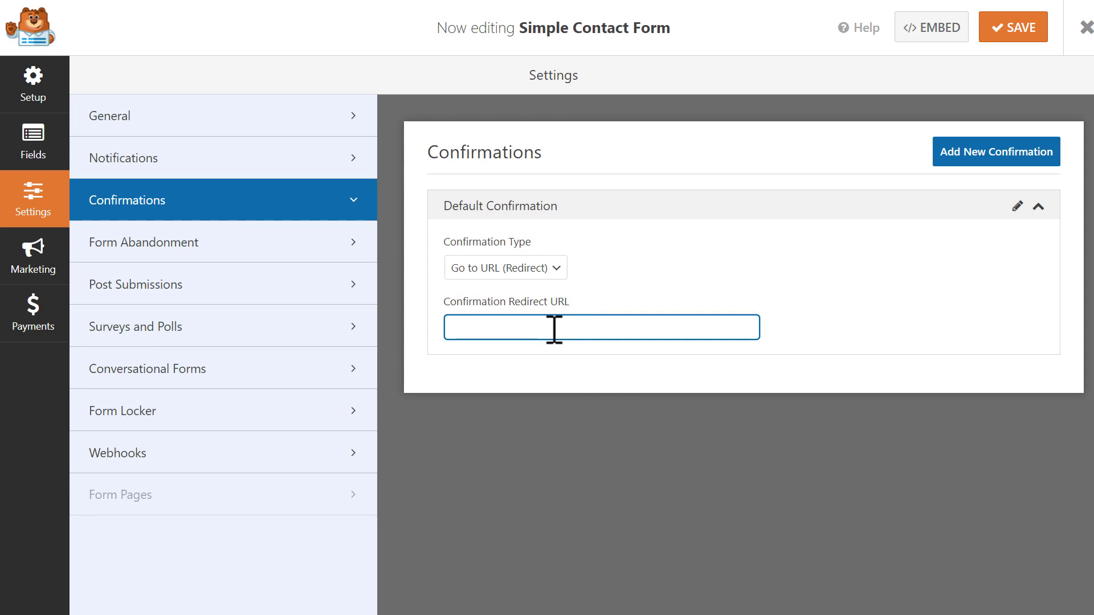
pyautogui.click(549, 268)
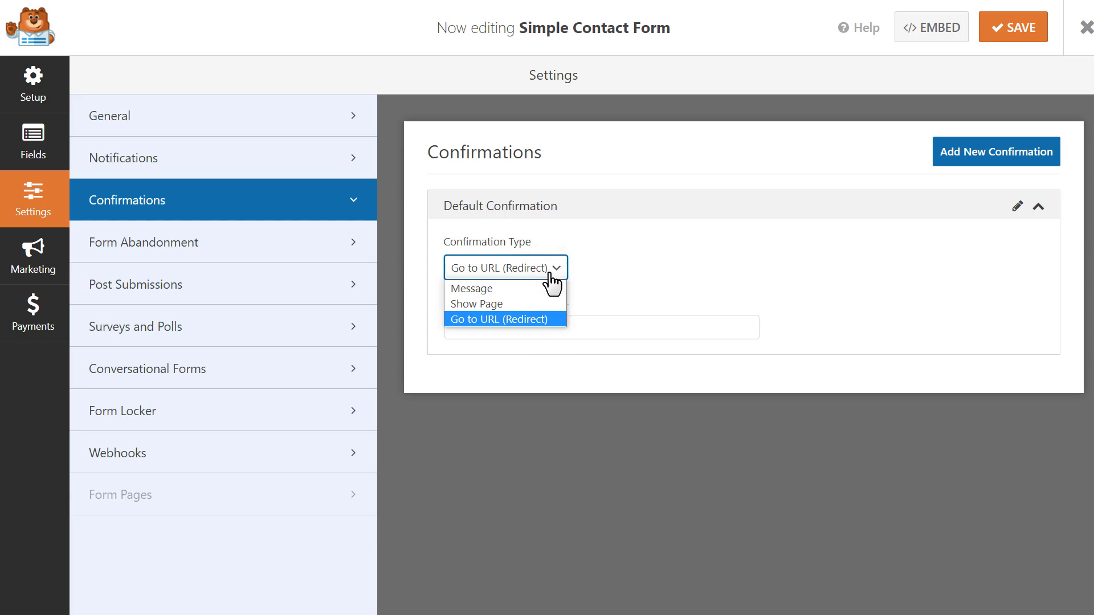
pyautogui.click(547, 291)
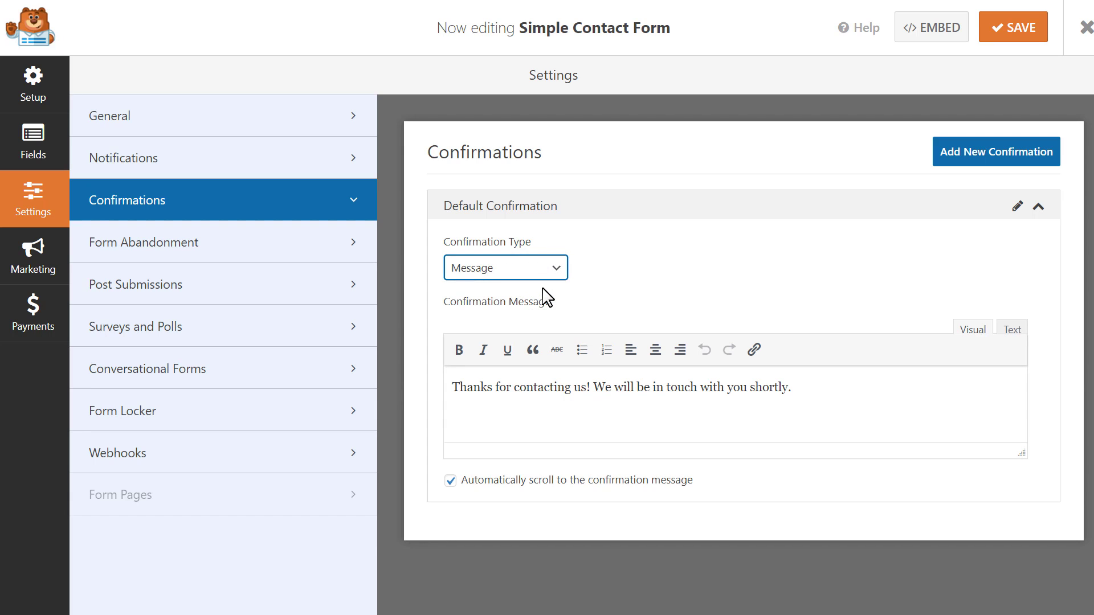
pyautogui.click(1013, 28)
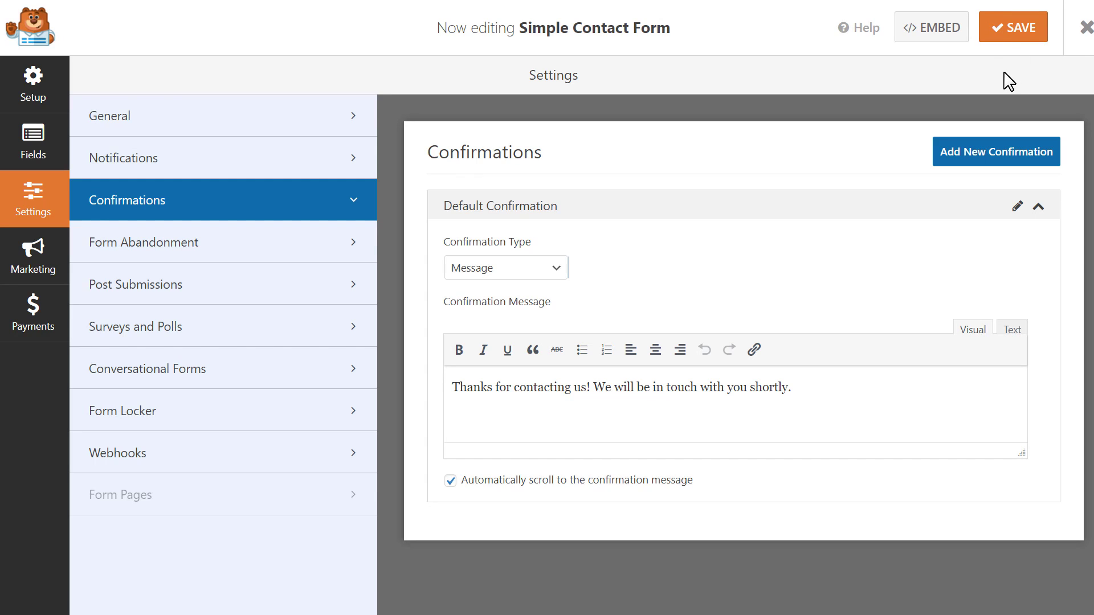
# Create a new Popup Maker popup named 'Contact Form' with the headline 'Contact Us!'.
pyautogui.click(1086, 28)
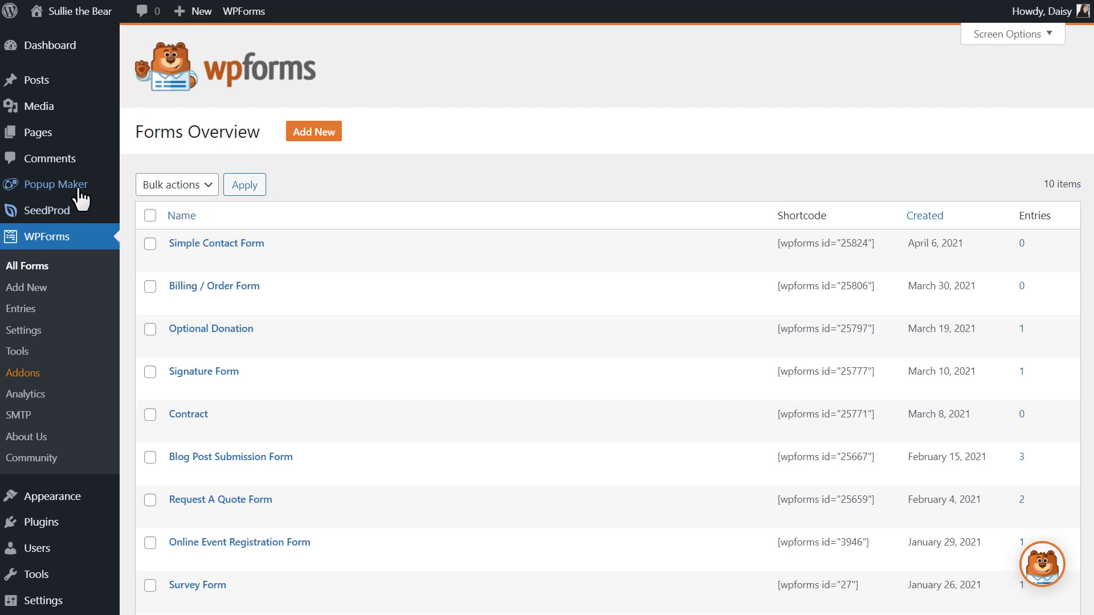
pyautogui.moveTo(55, 185)
pyautogui.click(221, 219)
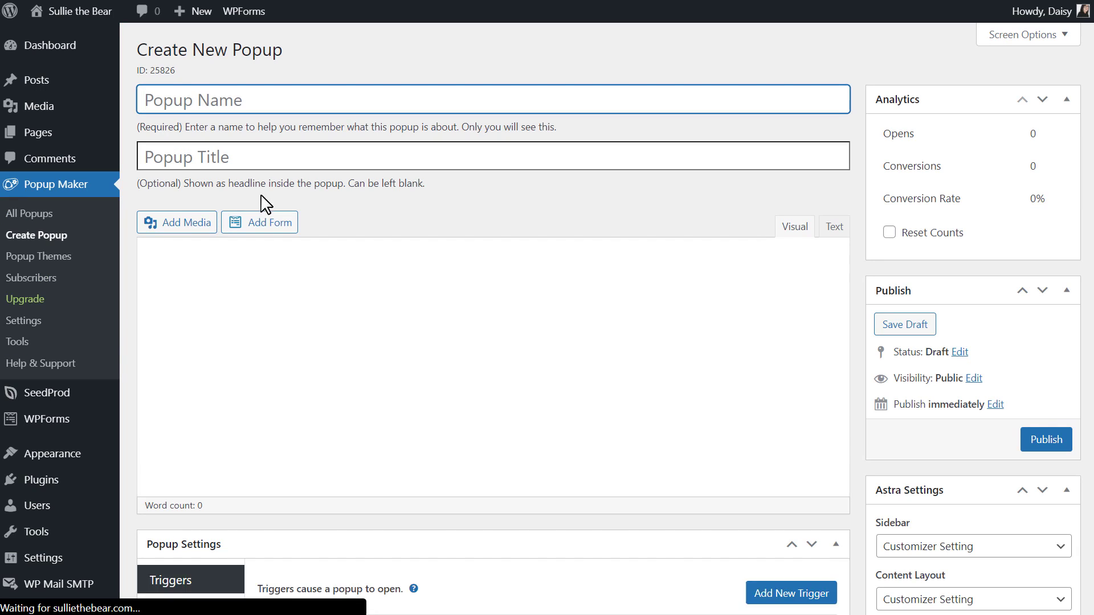
pyautogui.click(374, 100)
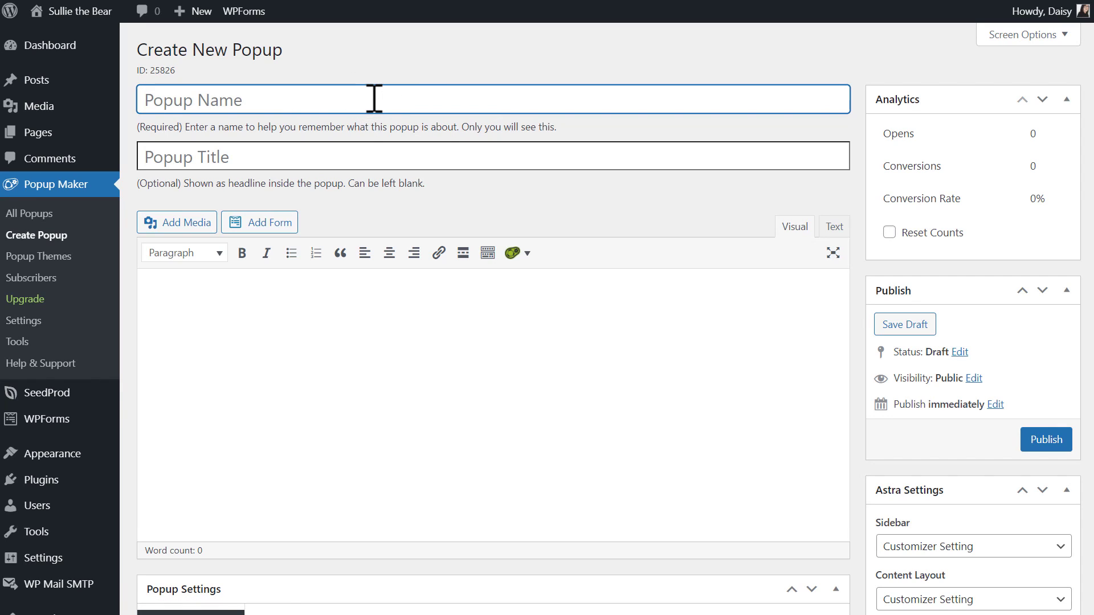
pyautogui.write('Contact Form')
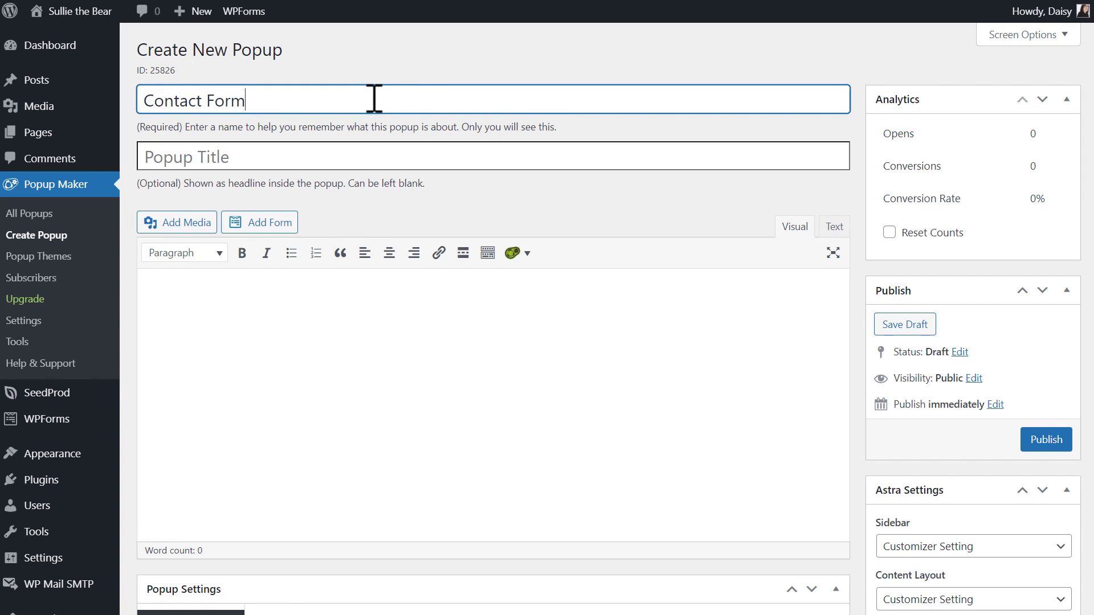
pyautogui.click(378, 157)
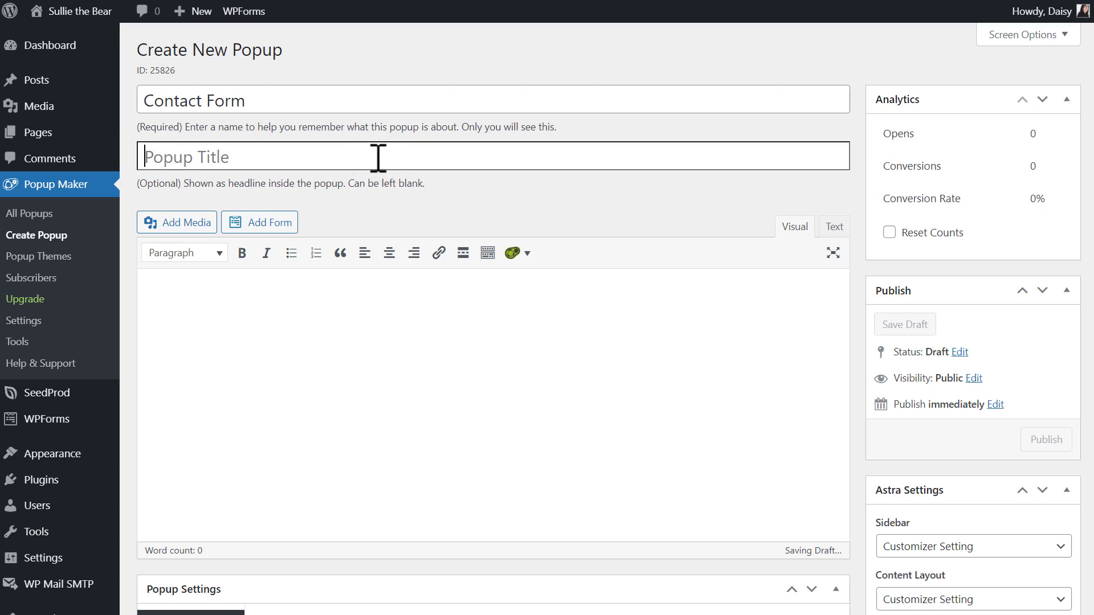
pyautogui.write('Contact Us!')
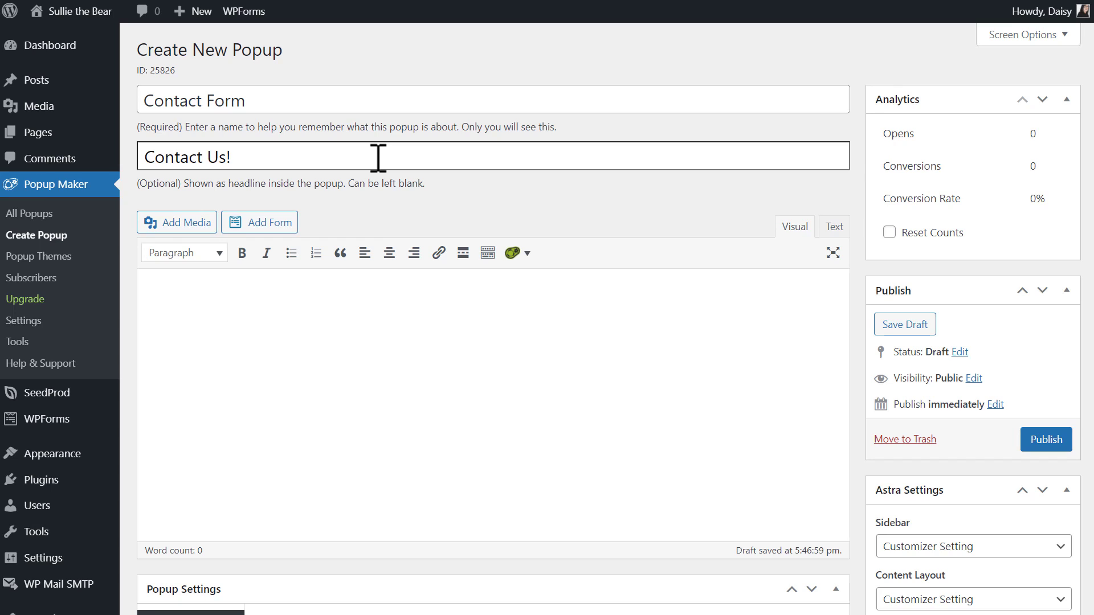
# Insert the Simple Contact Form into the popup content as shortcode [wpforms id="25824"].
pyautogui.click(283, 239)
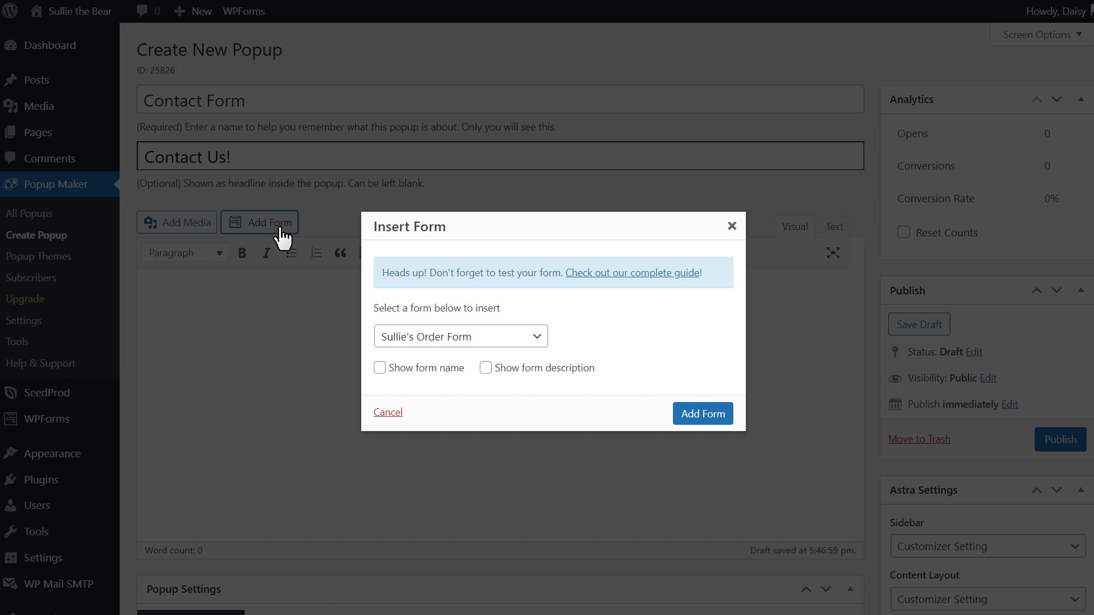
pyautogui.click(540, 339)
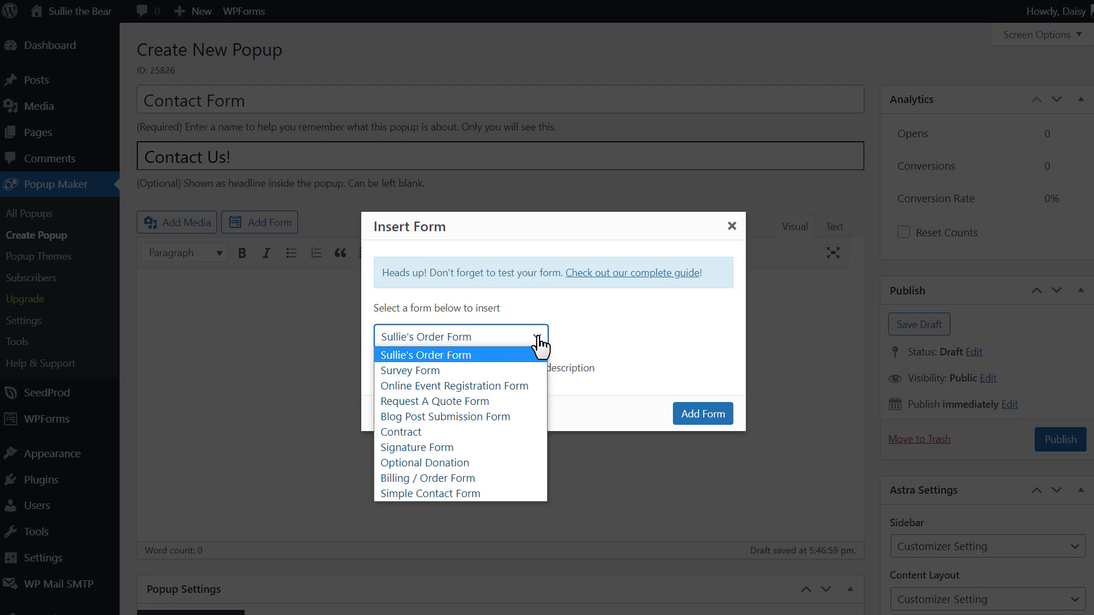
pyautogui.click(516, 493)
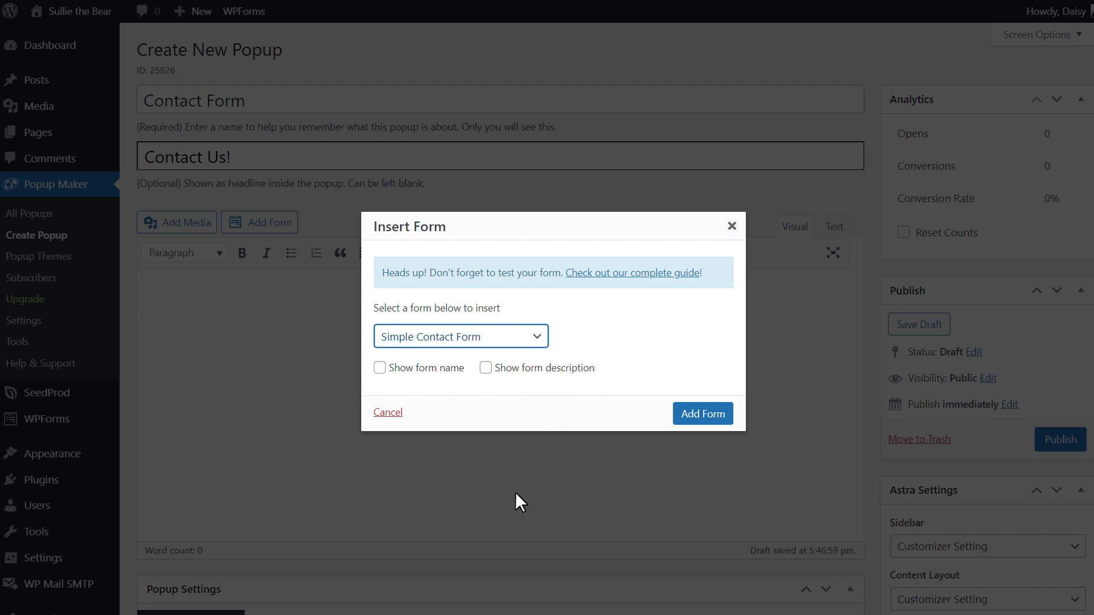
pyautogui.click(703, 414)
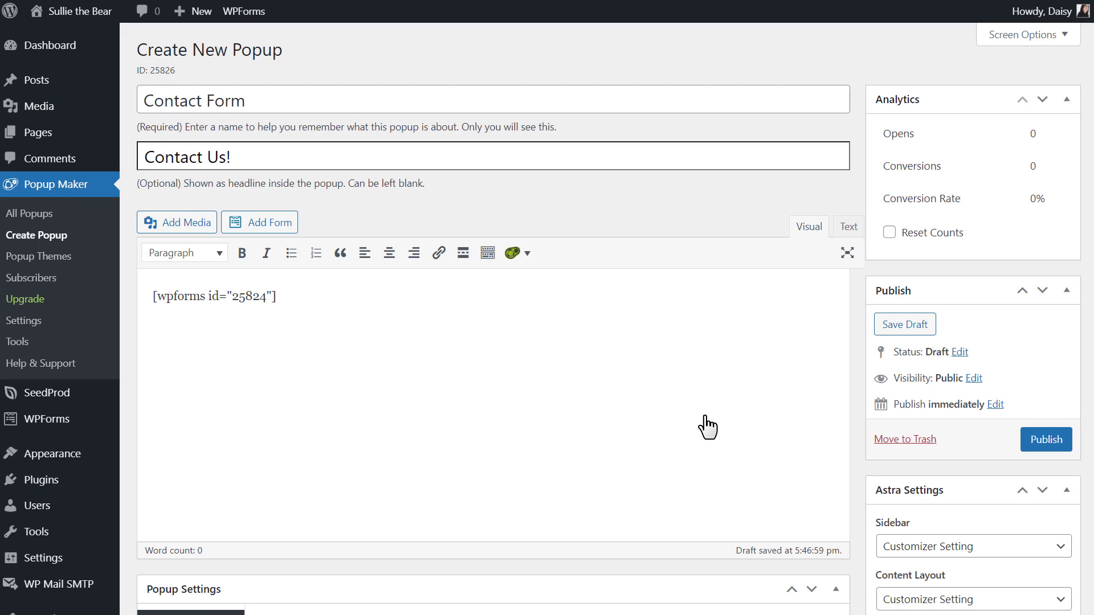
pyautogui.moveTo(317, 307); pyautogui.dragTo(138, 303)
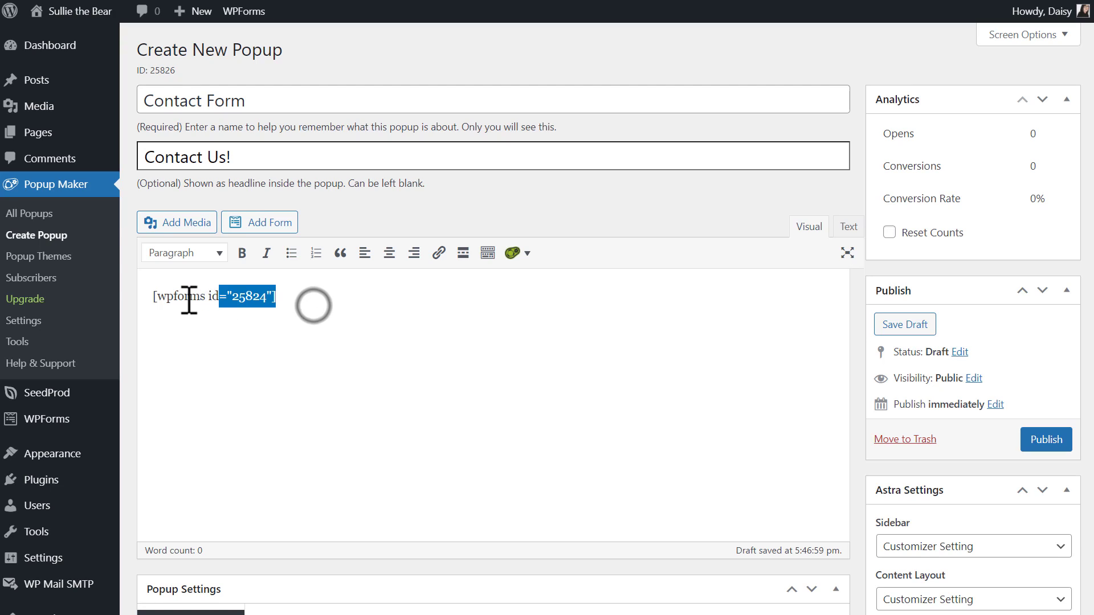
pyautogui.click(354, 299)
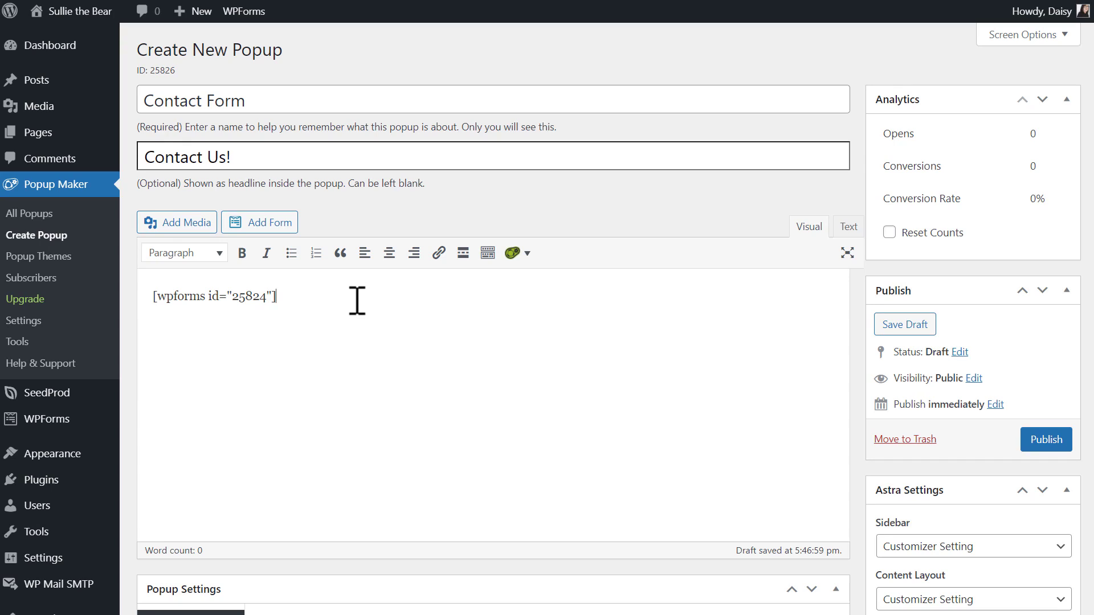
pyautogui.scroll(-2, 357, 300)
pyautogui.scroll(-3, 358, 303)
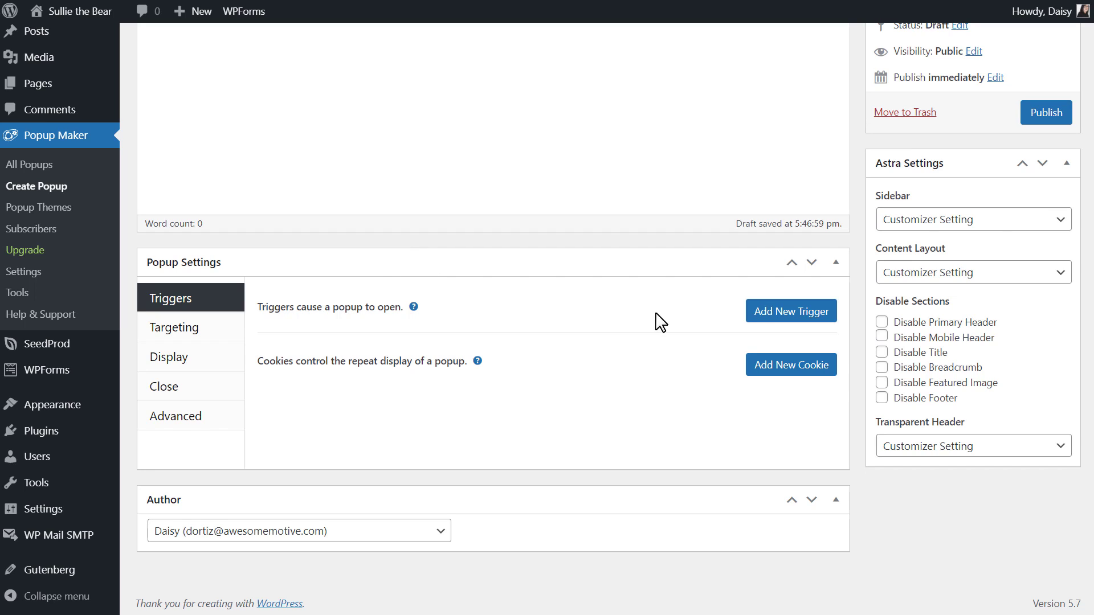
# Add a new Time Delay / Auto Open trigger and proceed to its delay settings.
pyautogui.click(782, 316)
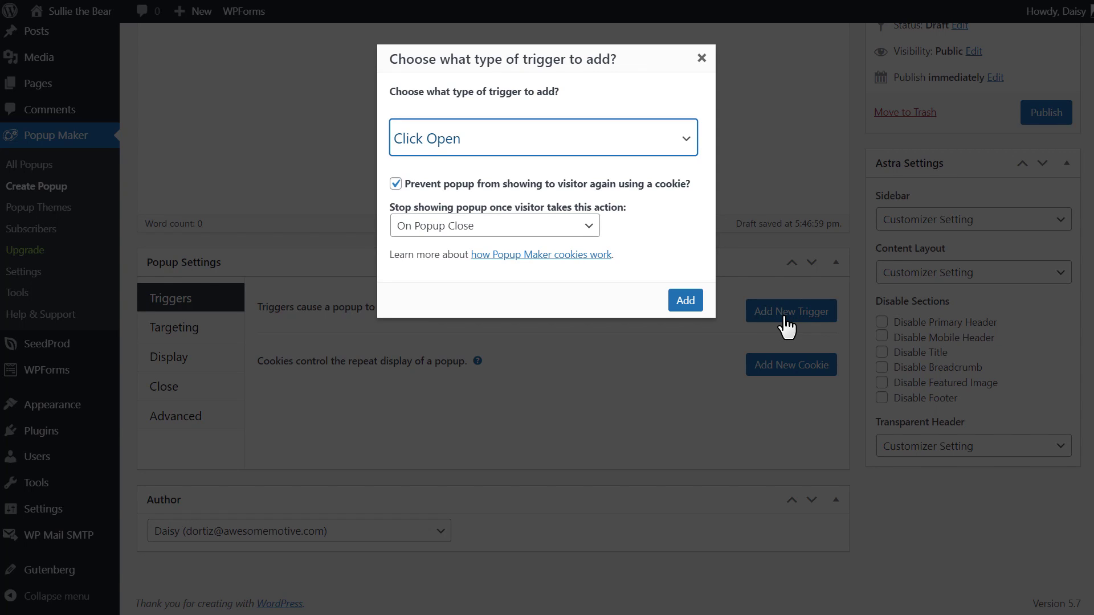
pyautogui.click(680, 148)
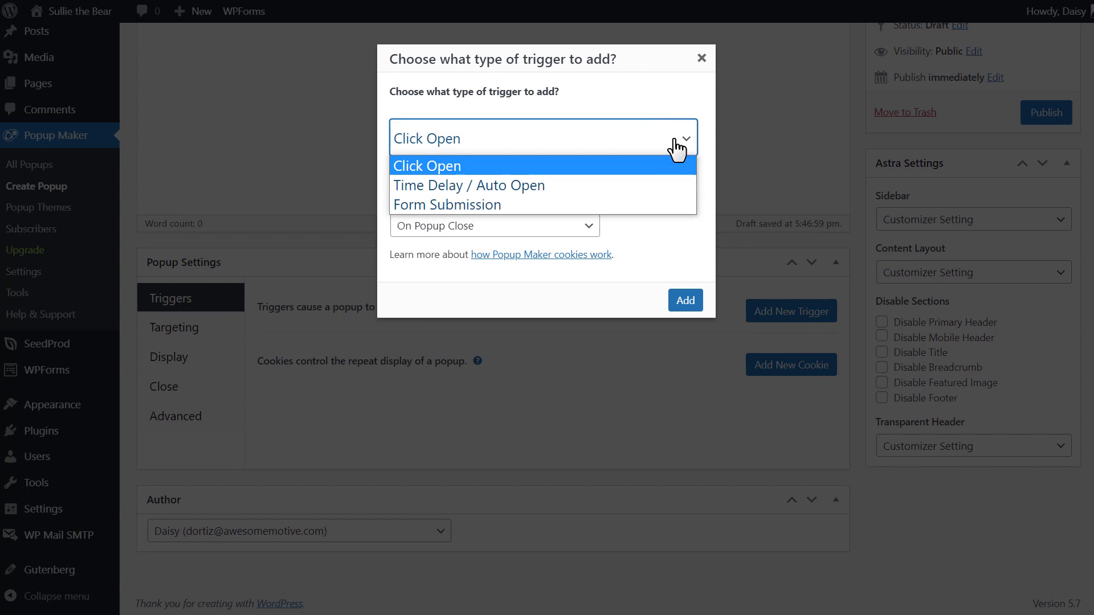
pyautogui.click(671, 179)
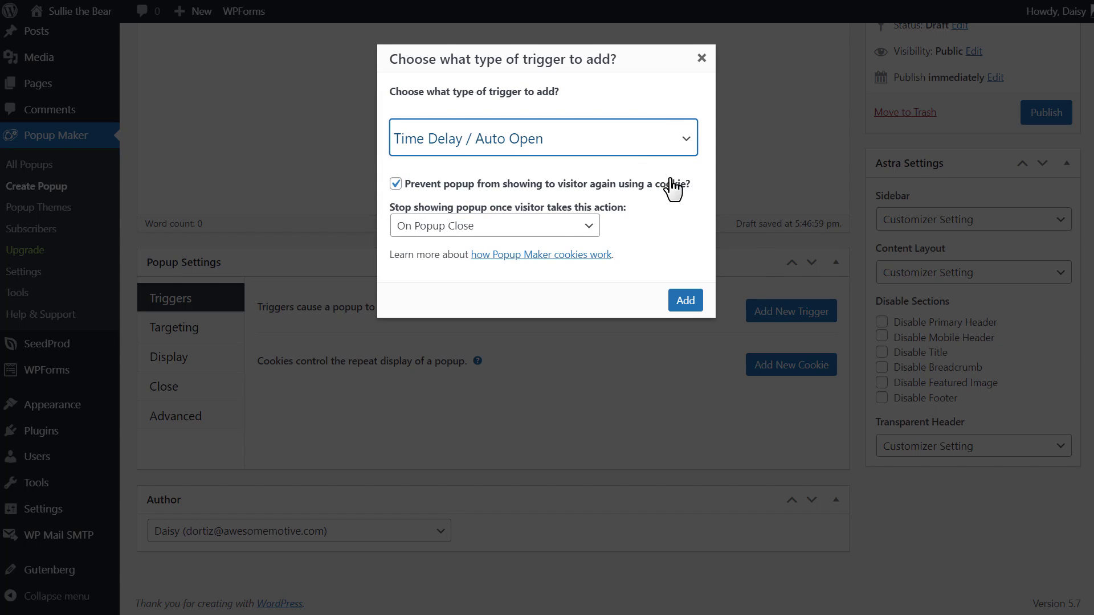
pyautogui.click(688, 299)
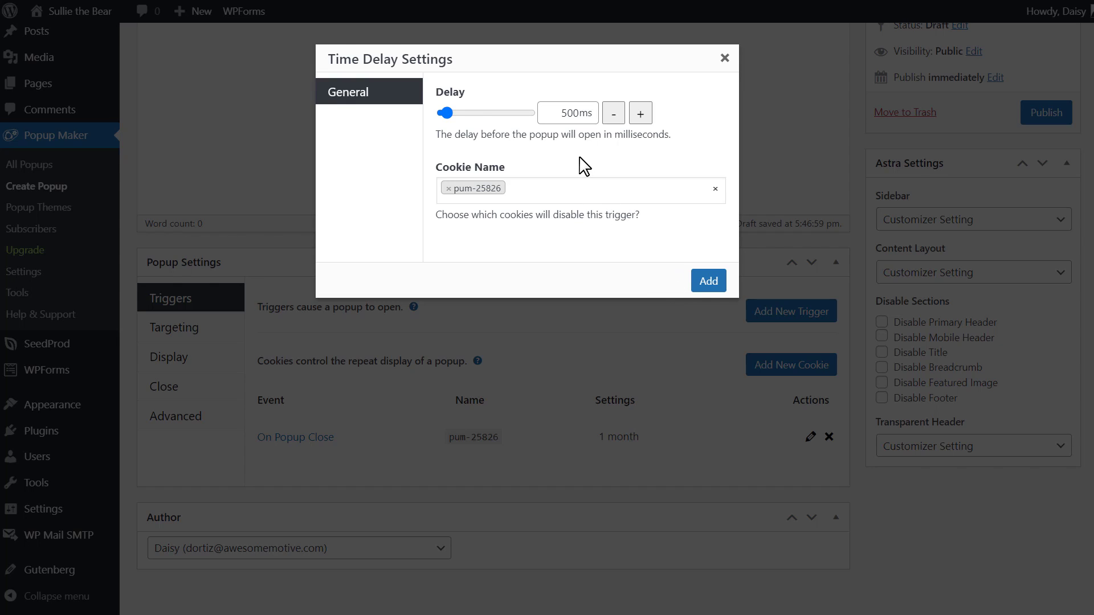
# Change the trigger delay from 500 ms to 5000 ms and save the trigger.
pyautogui.click(560, 110)
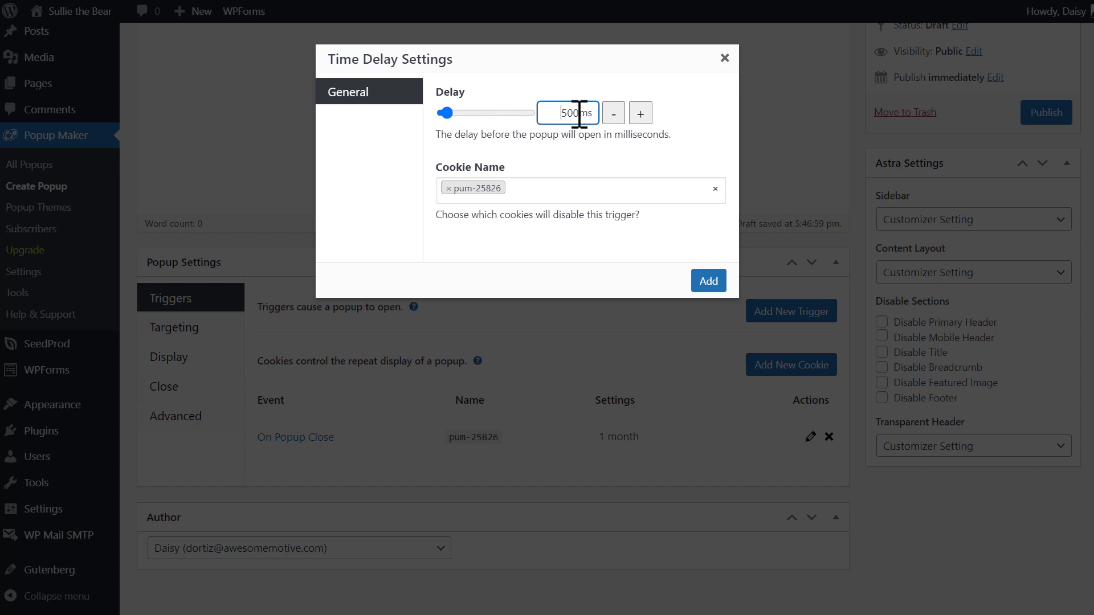
pyautogui.click(572, 109)
pyautogui.write('0')
pyautogui.click(710, 282)
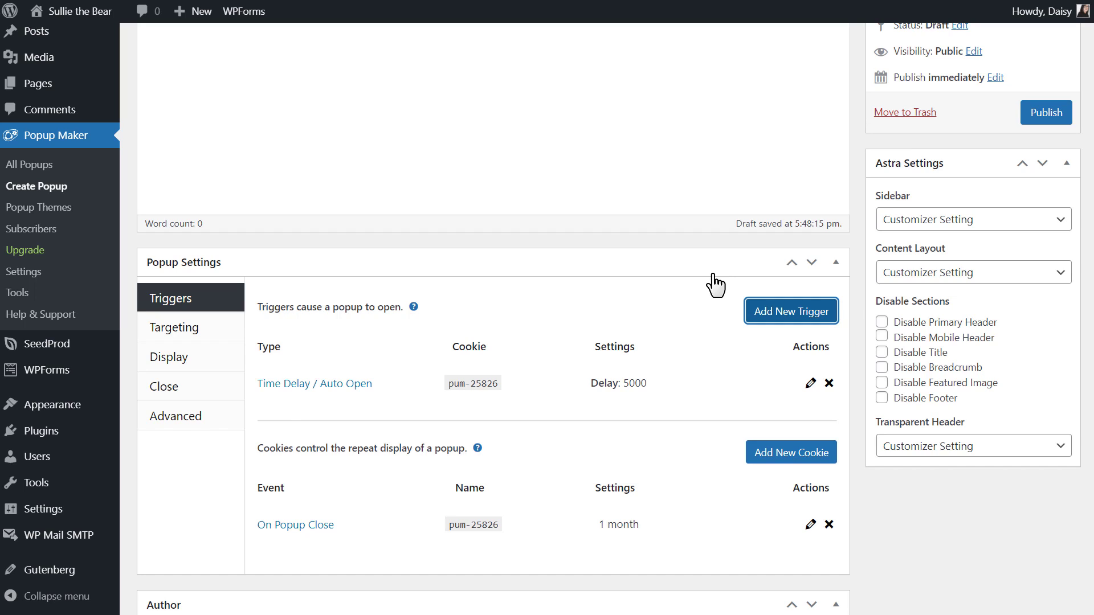
# Review Targeting, then under Display > Appearance set the popup theme to Light Box.
pyautogui.click(218, 331)
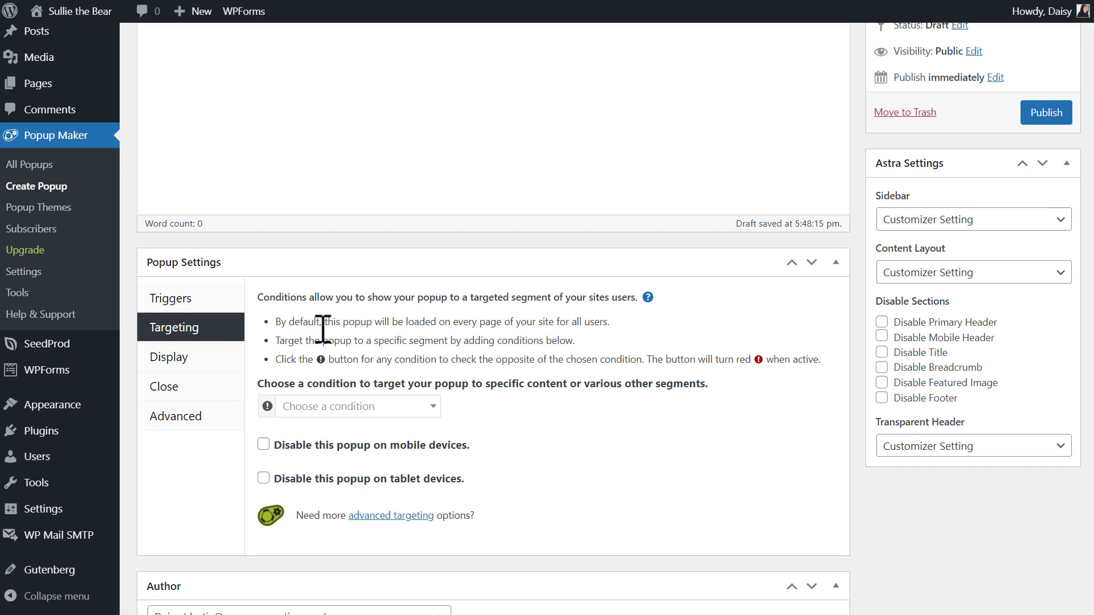
pyautogui.click(222, 366)
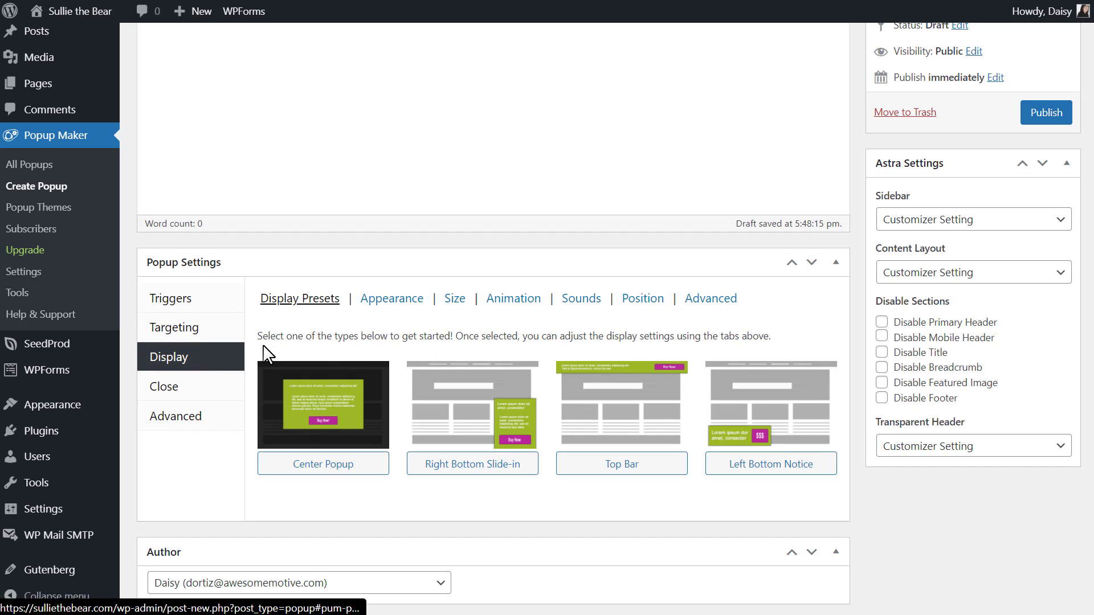
pyautogui.click(387, 302)
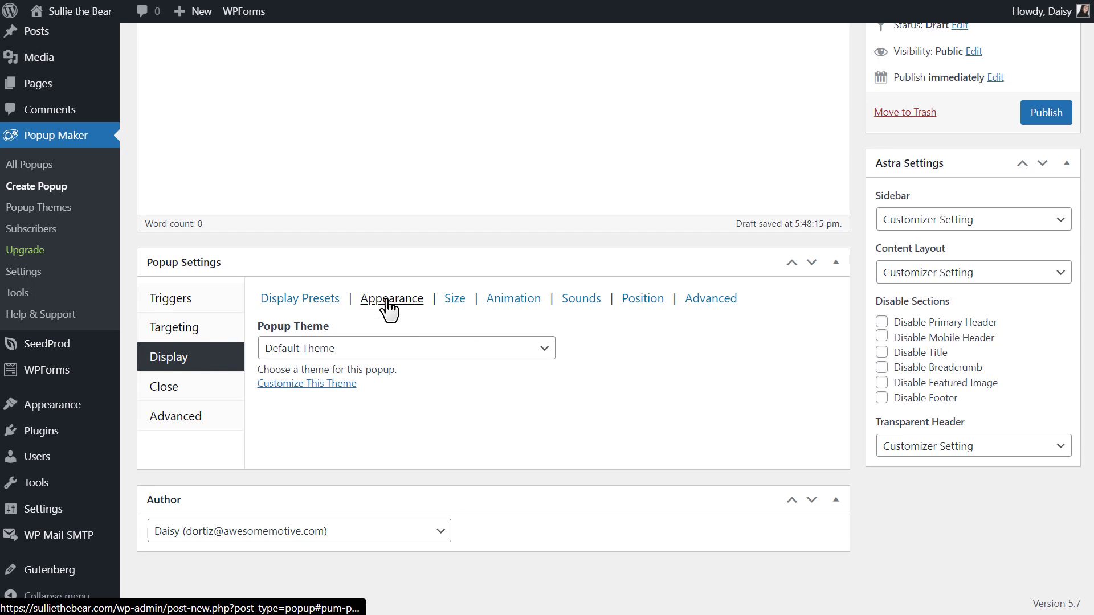
pyautogui.click(453, 352)
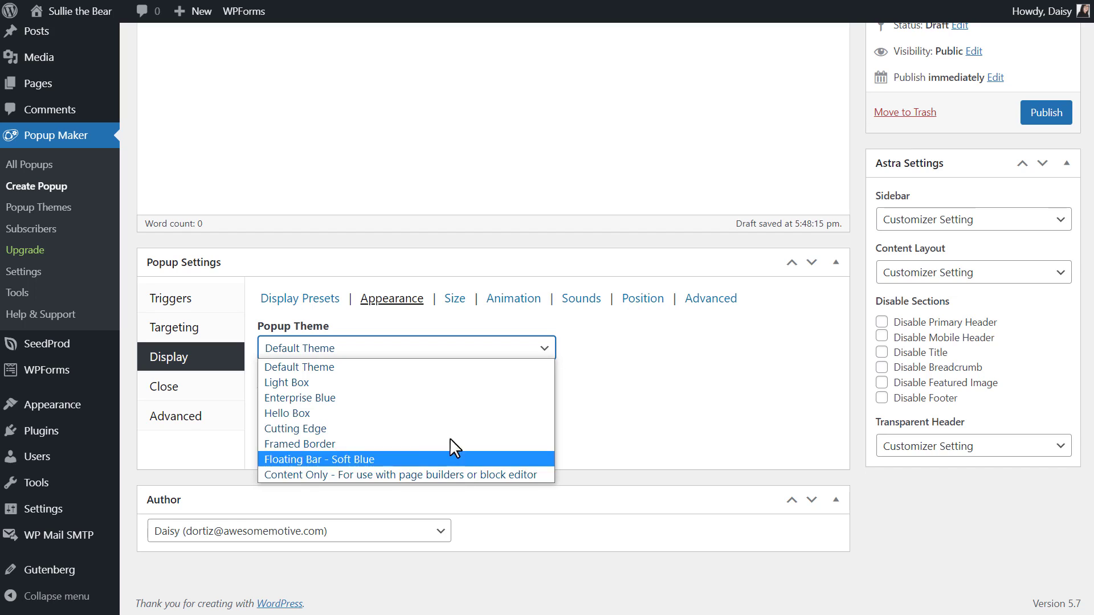
pyautogui.click(450, 381)
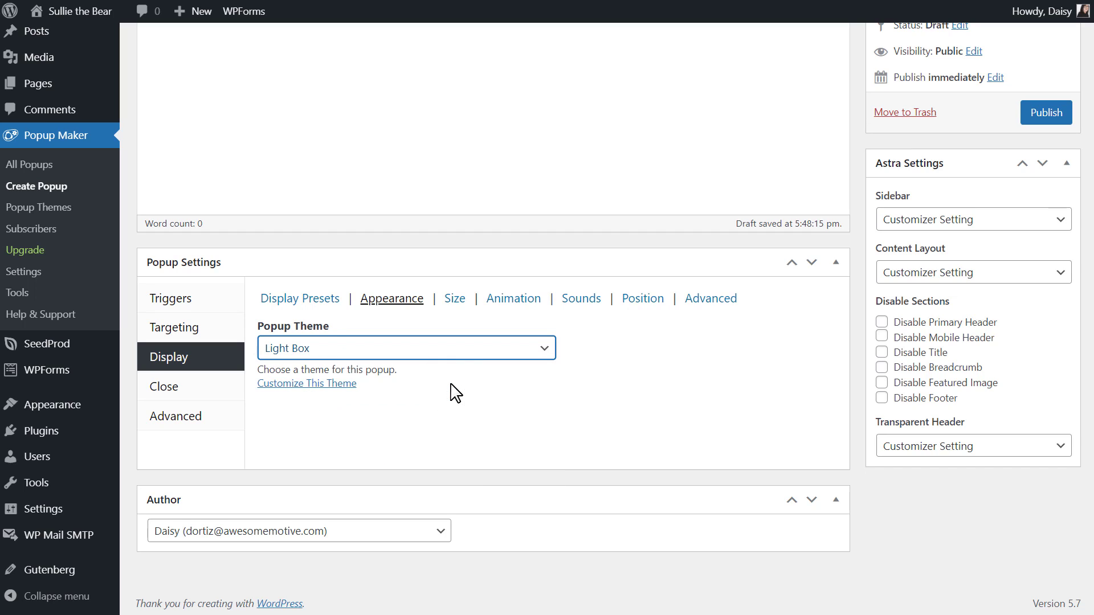
# Browse the Size, Animation, Sounds, Position and Advanced display options unchanged.
pyautogui.click(454, 302)
pyautogui.click(514, 302)
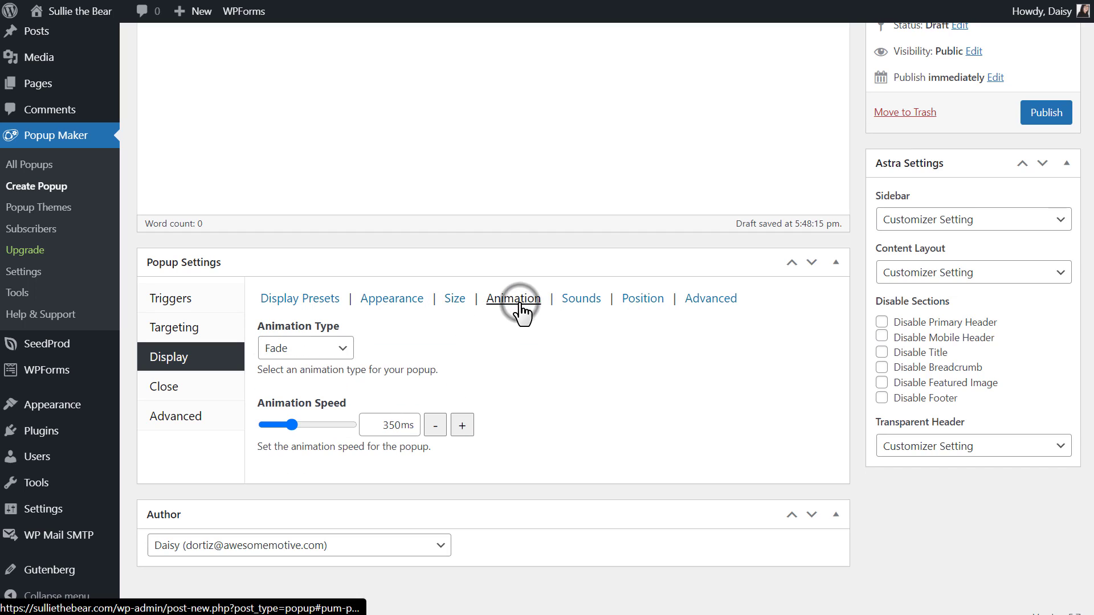
pyautogui.click(585, 301)
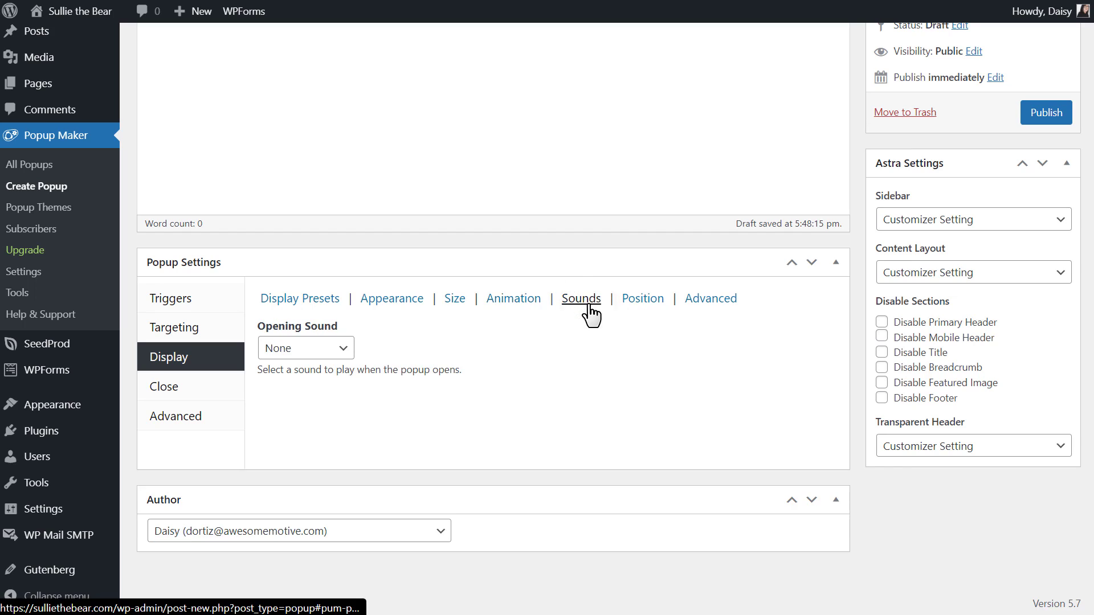
pyautogui.click(643, 300)
pyautogui.click(708, 301)
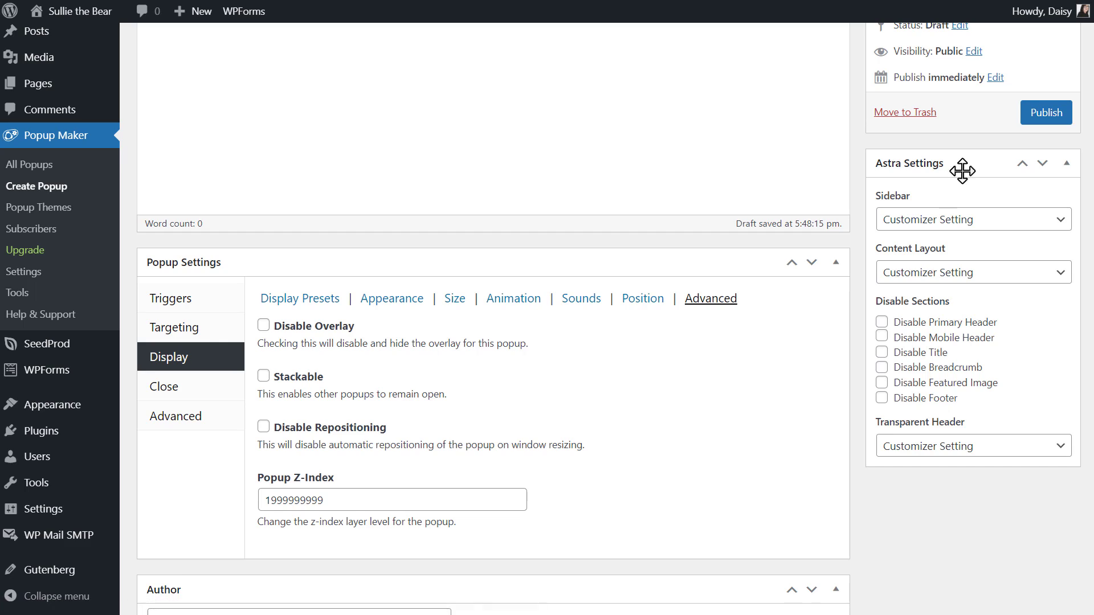
# Publish the popup and visit the live site to see it appear.
pyautogui.click(1029, 118)
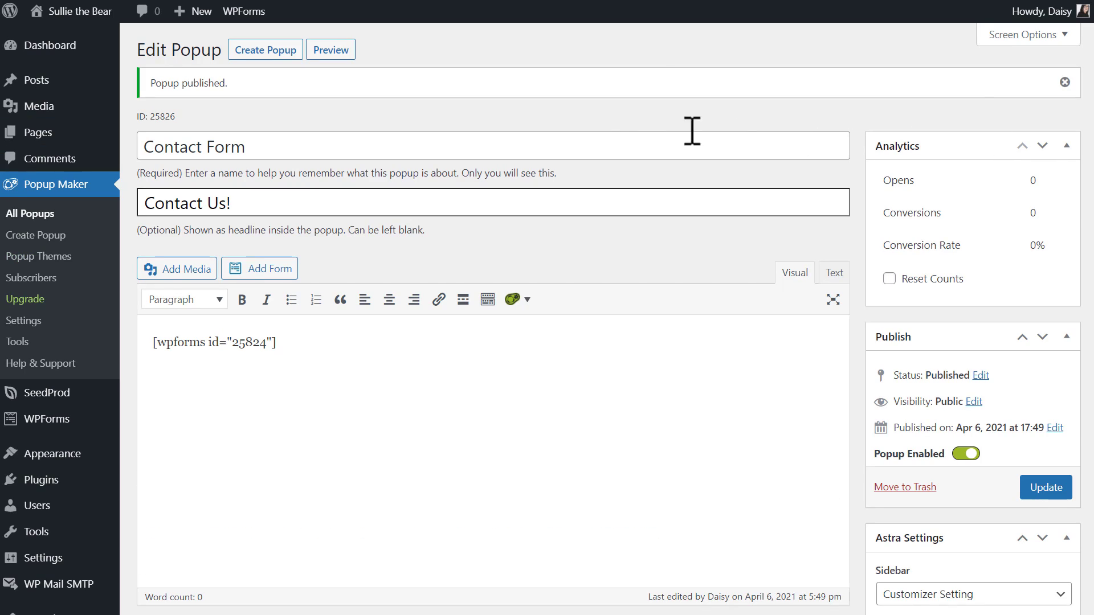
pyautogui.moveTo(80, 11)
pyautogui.click(92, 38)
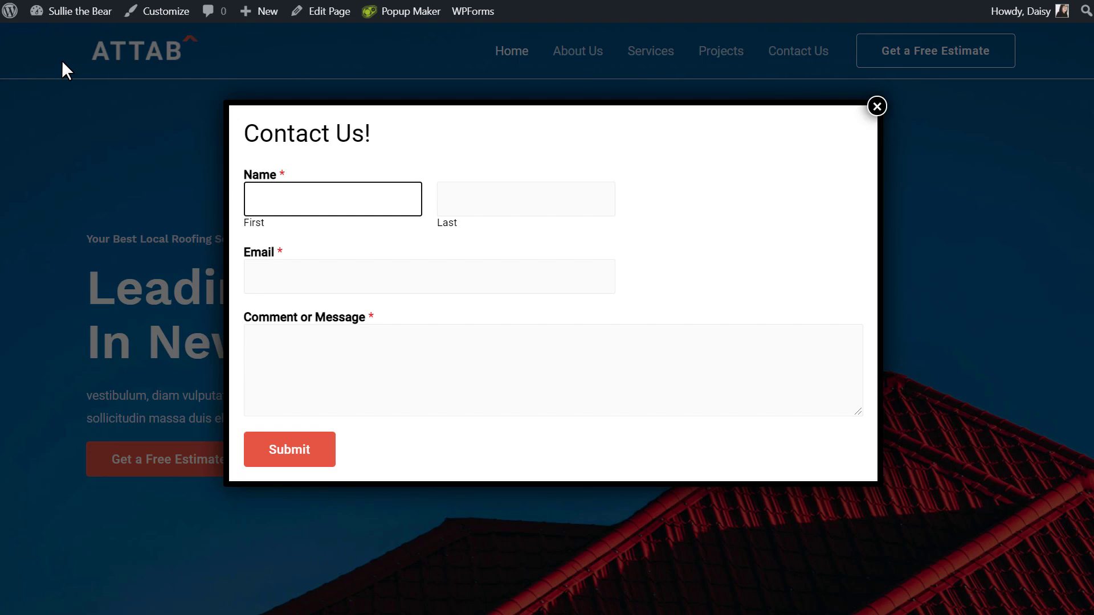
# Fill first name, last name and start an email in the popup form fields.
pyautogui.press('Tab')
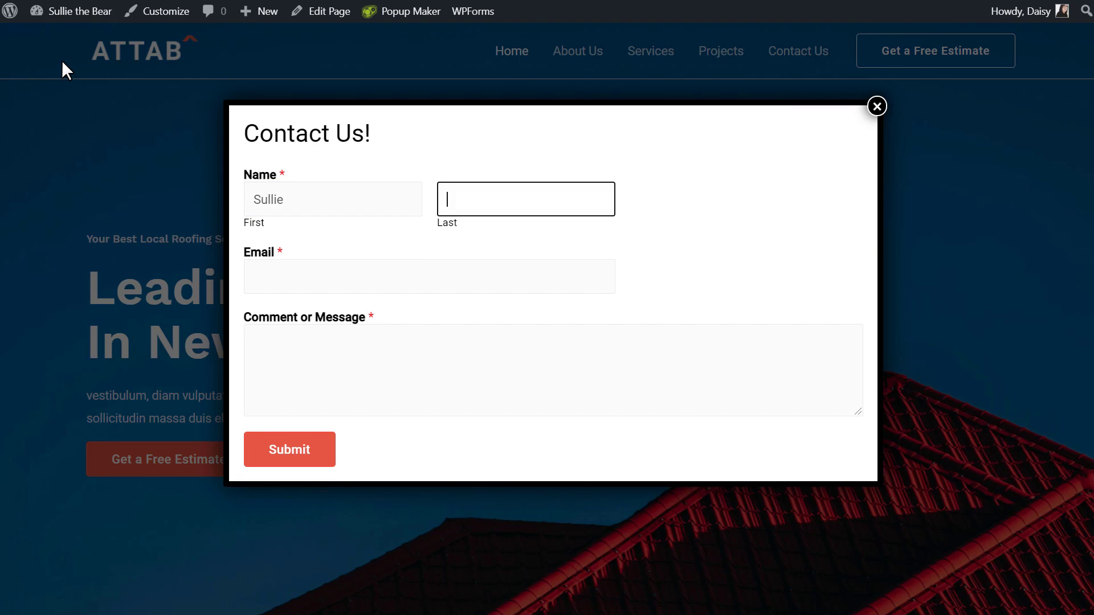
pyautogui.press('Tab')
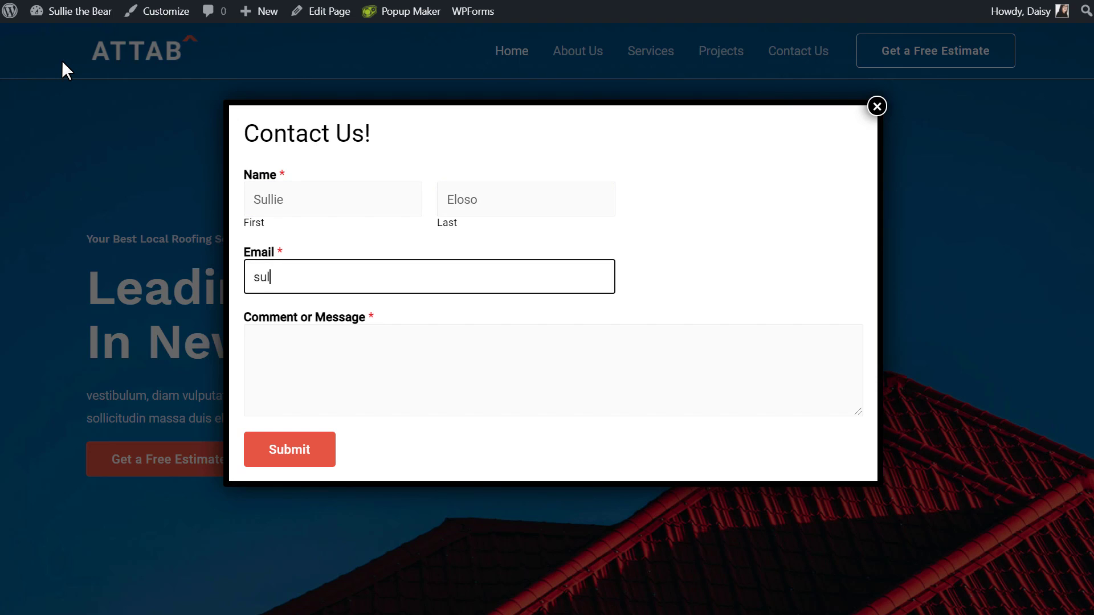
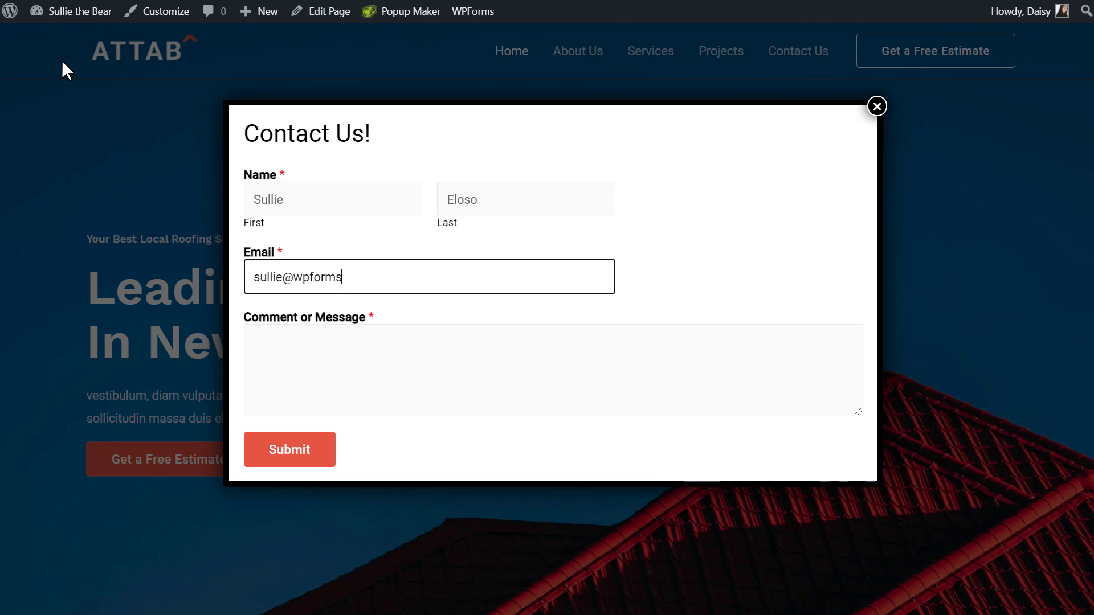